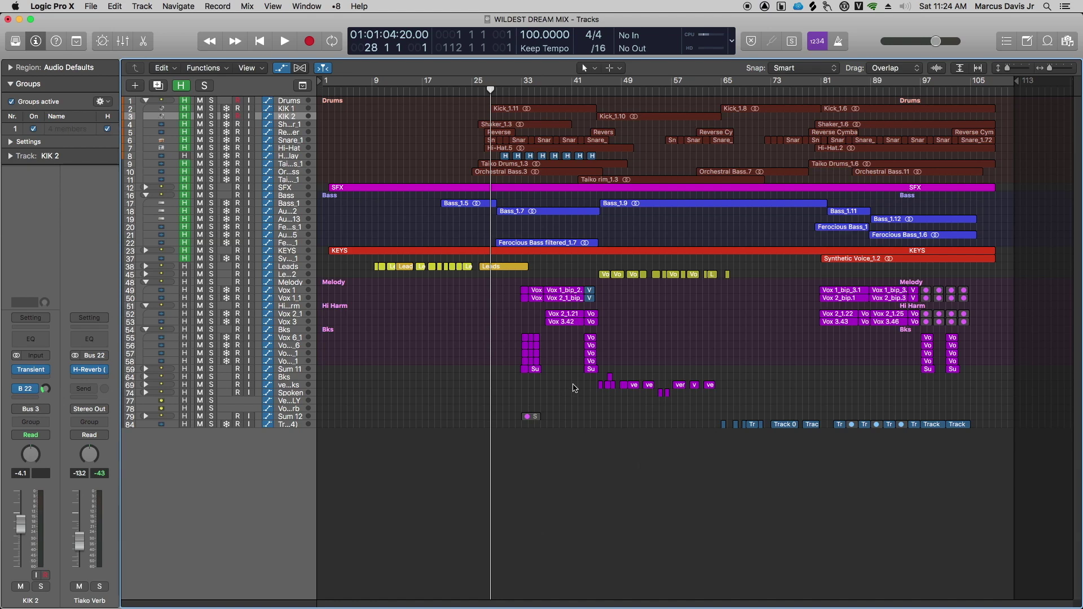
- Expand the Leads track stack and play its vocal regions from bar 9
left_click(372, 92)
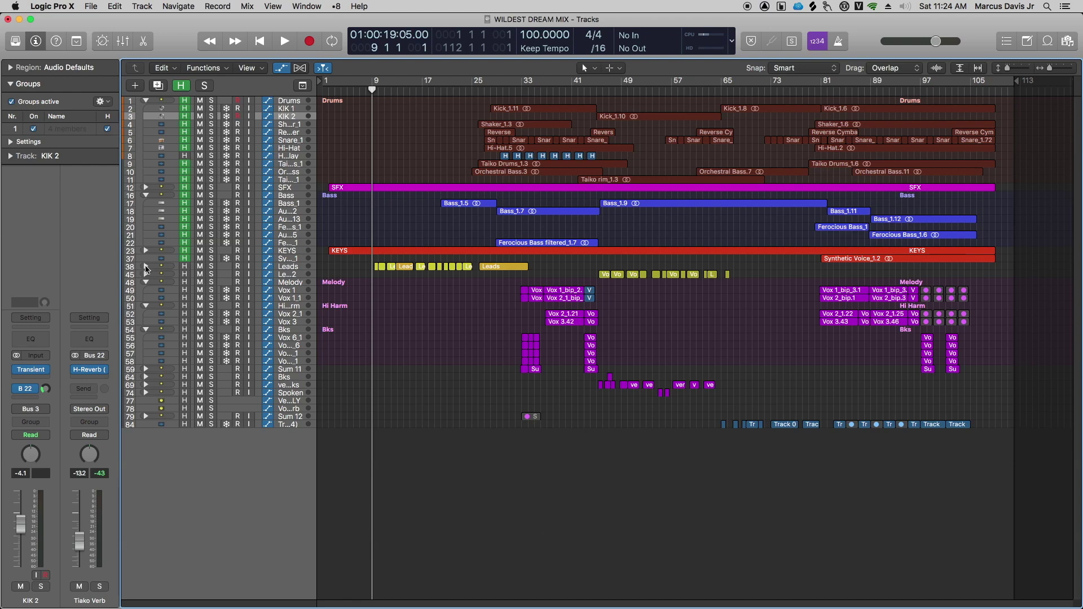
left_click(147, 267)
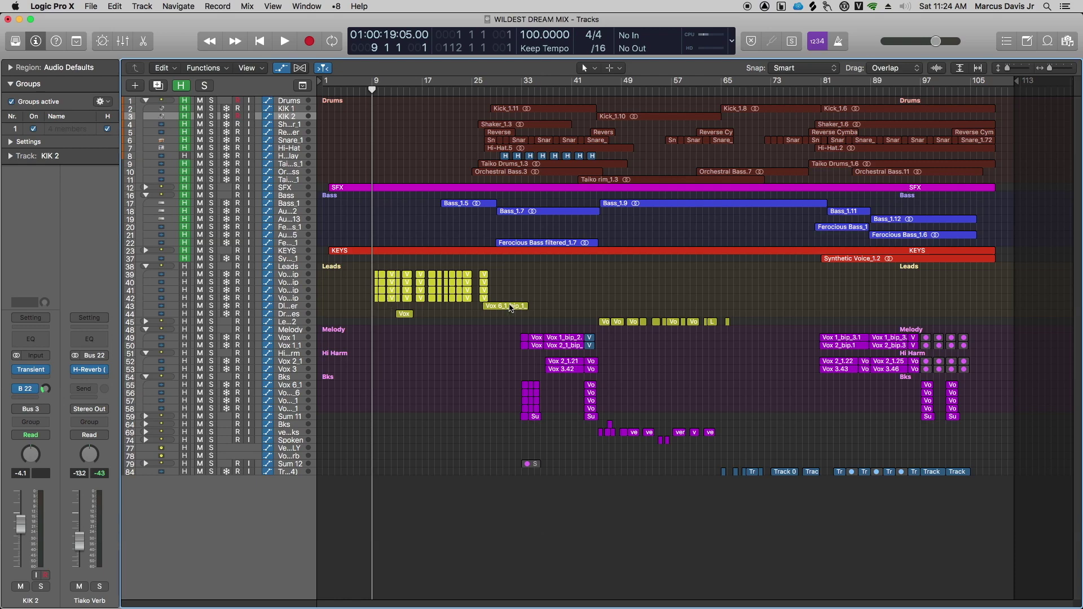
left_click_drag(360, 344, 599, 235)
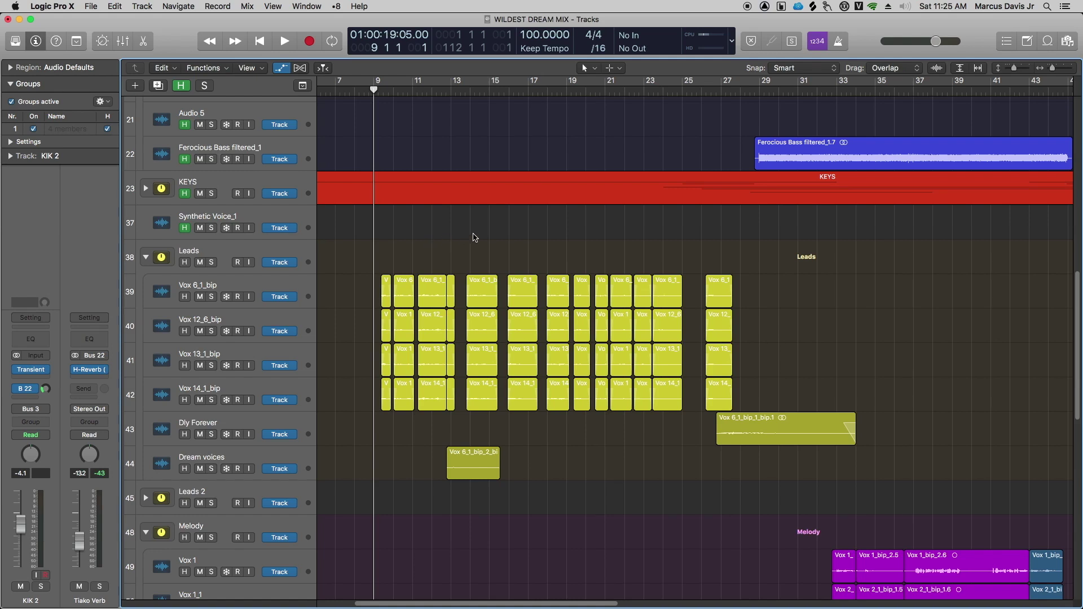
key("space")
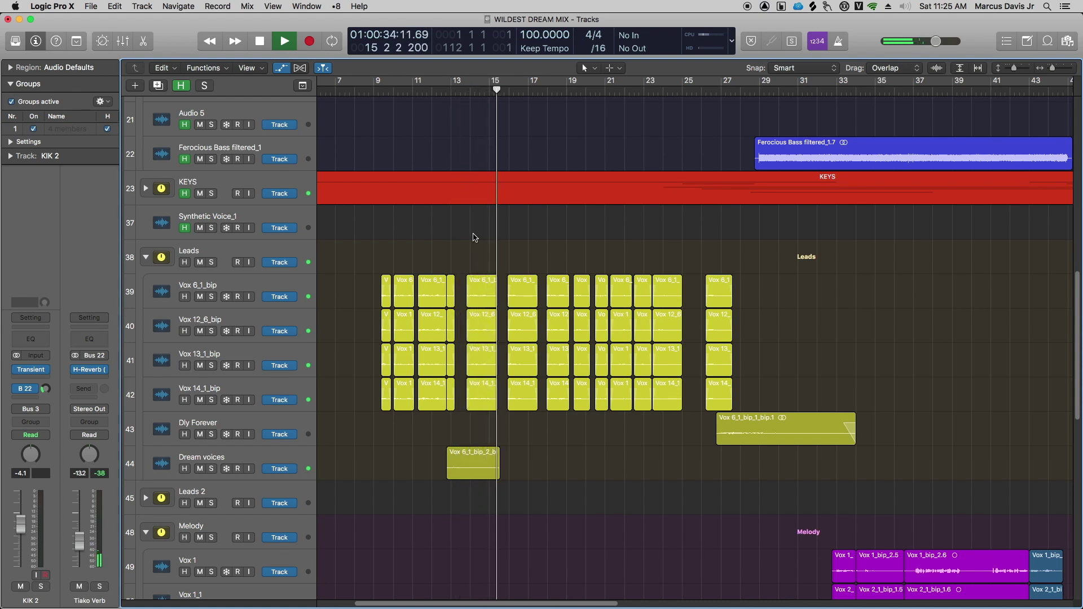
key("space")
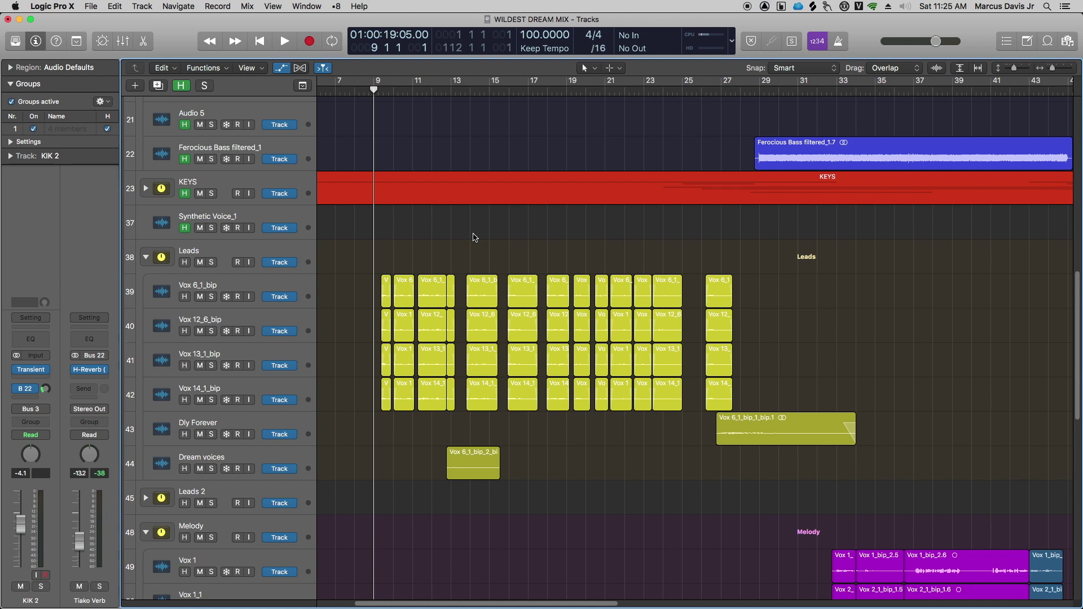
- Inspect the channel strip panning of the lead vocal tracks Vox 6_1_bip, Vox 12_6_bip, Vox 13_1_bip and Vox 14_1_bip
left_click(302, 288)
left_click(307, 327)
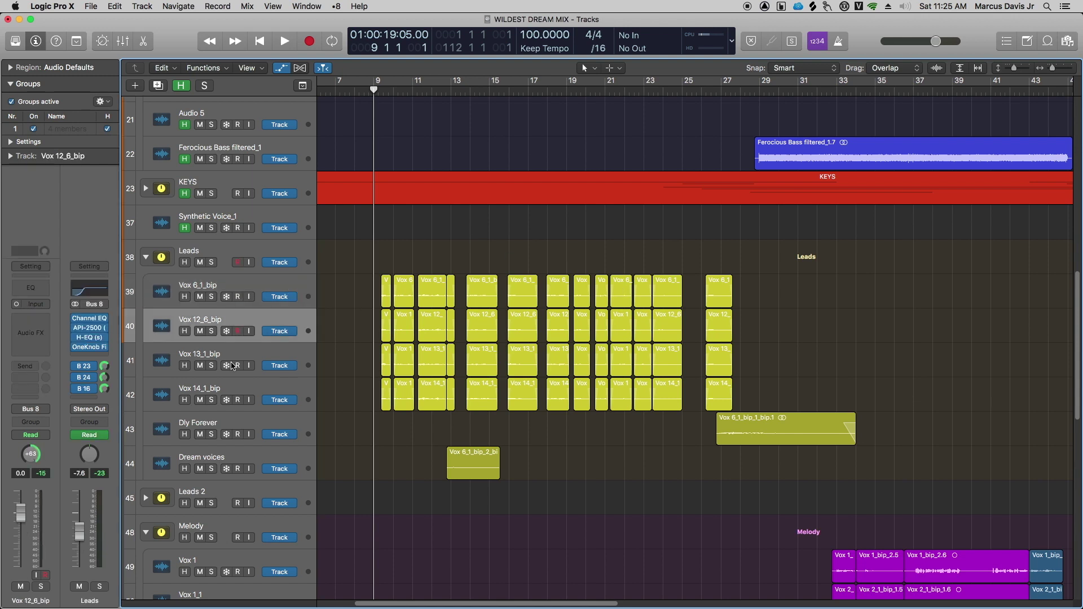
left_click(285, 350)
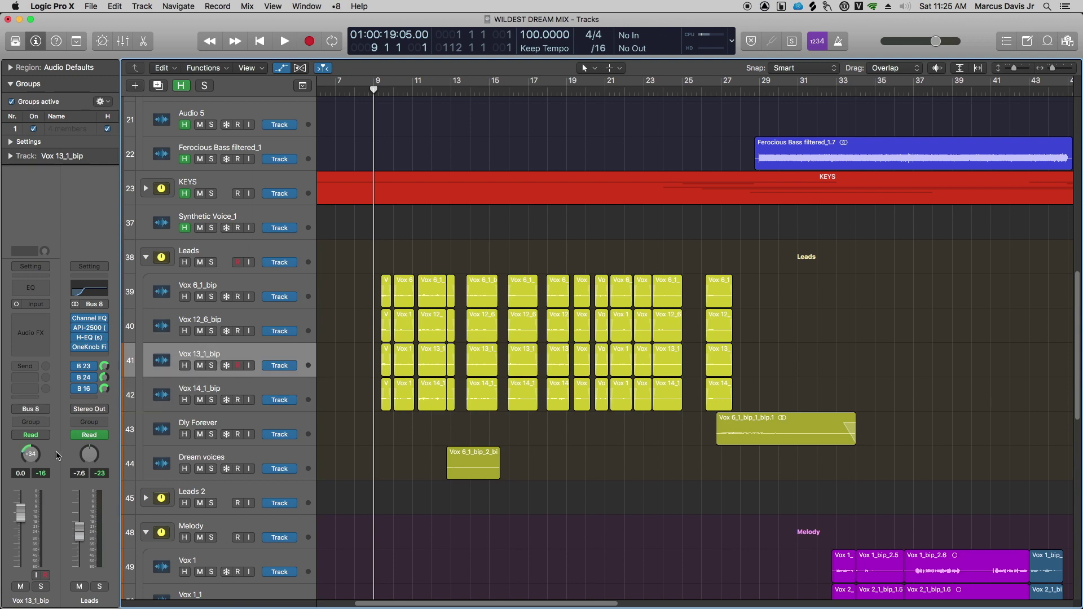
left_click(284, 391)
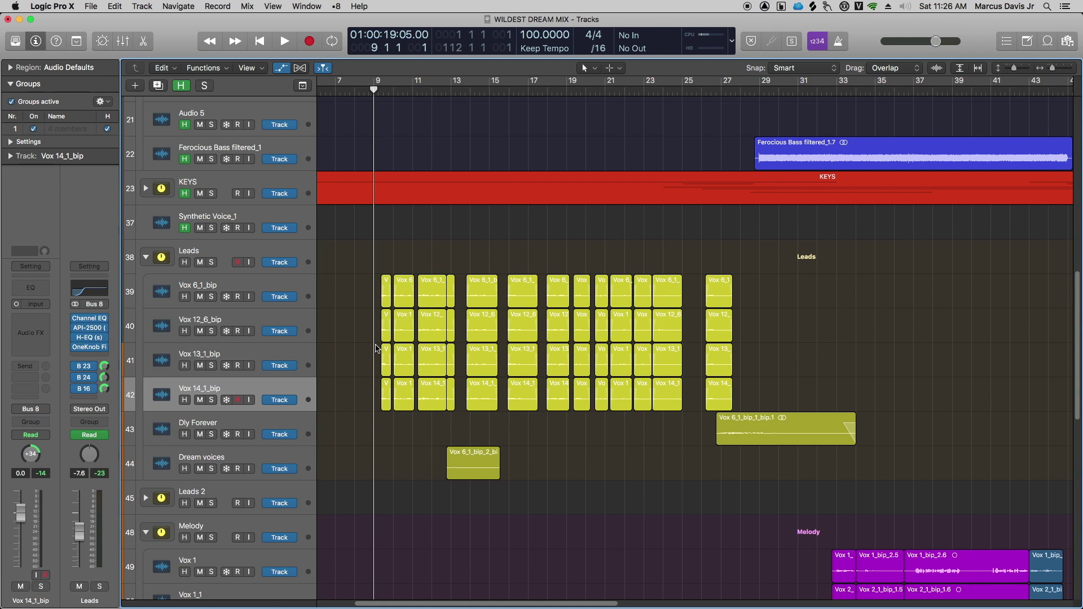
- Enlarge the Dream voices track and audition it soloed from bar 12 beat 3, ending with the solo off
left_click(445, 94)
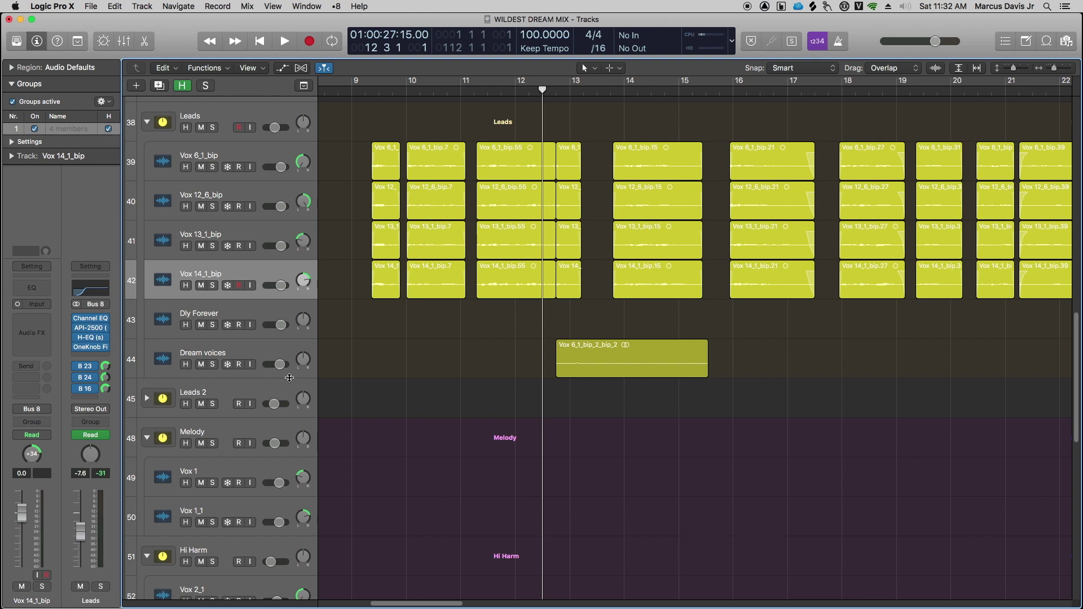
left_click_drag(290, 377, 290, 416)
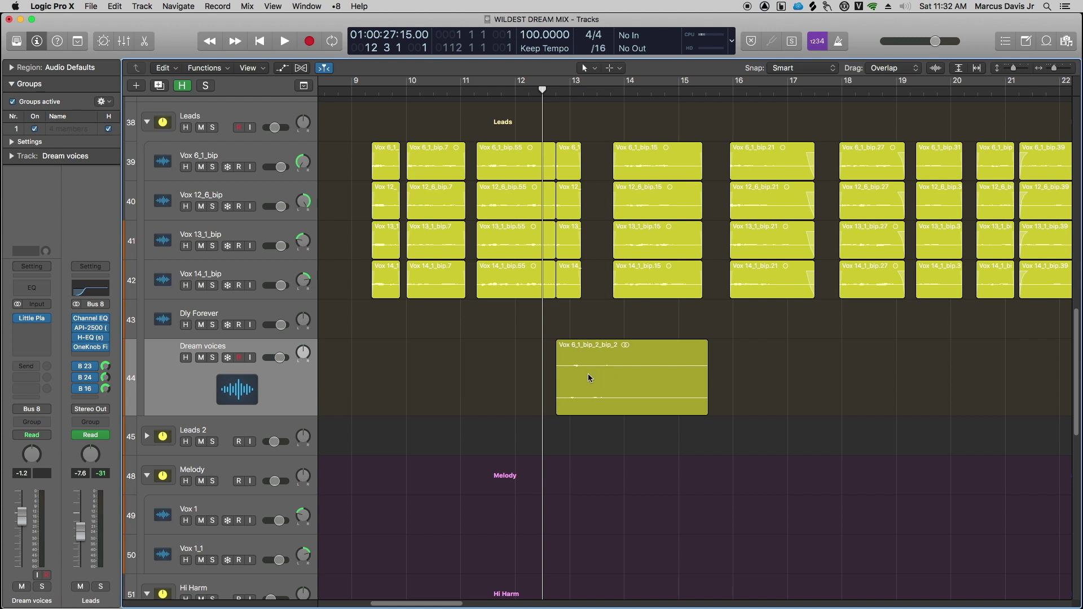
left_click(214, 359)
key("space")
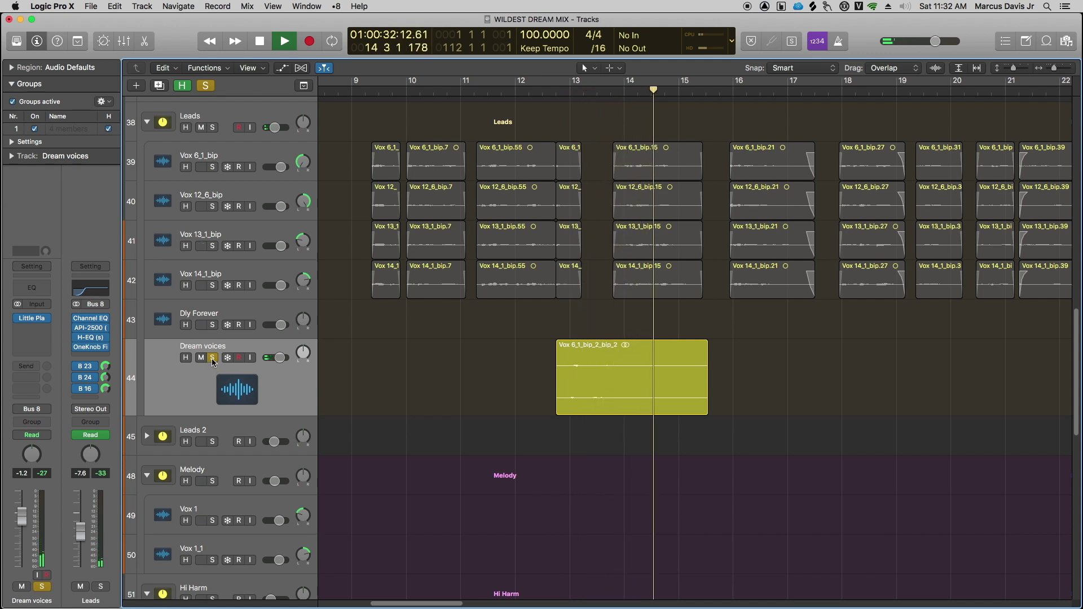
key("space")
key("s")
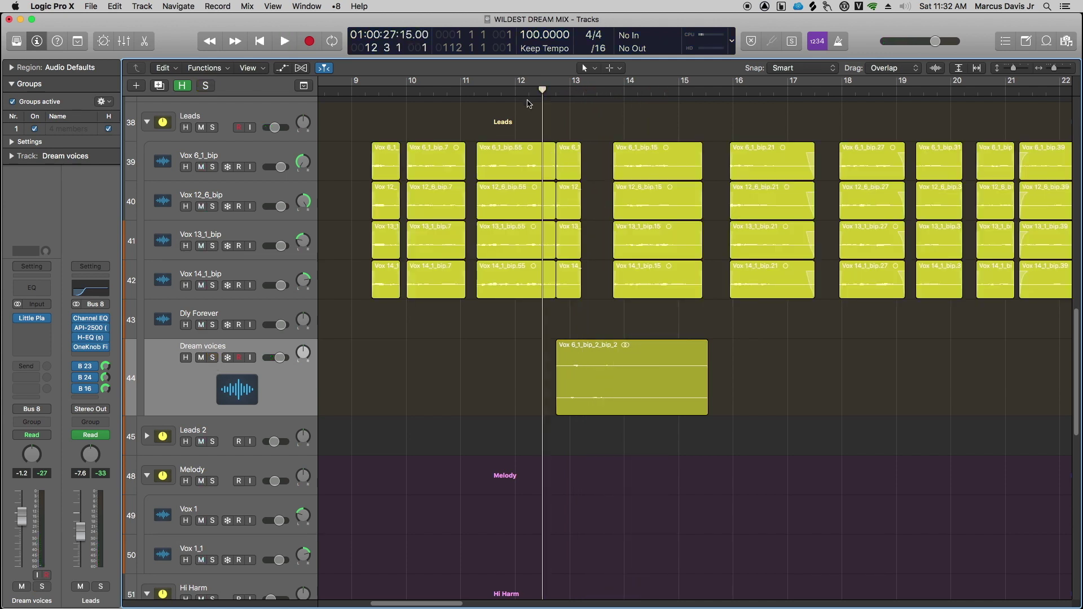
- Play all active tracks from bar 12 beat 3 and bring up the Leads stack's channel strip
key("space")
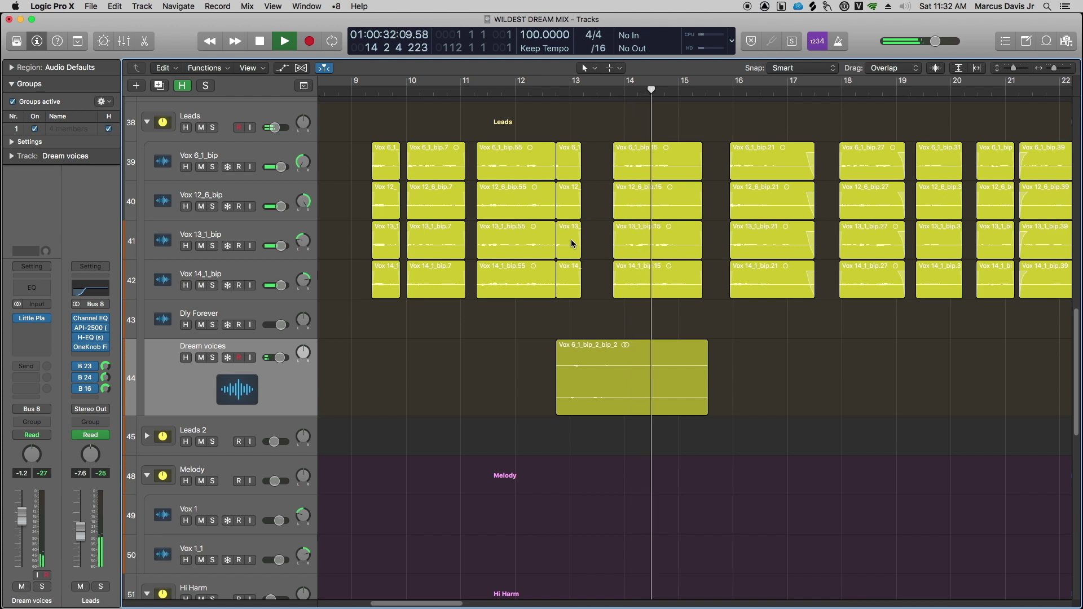
key("space")
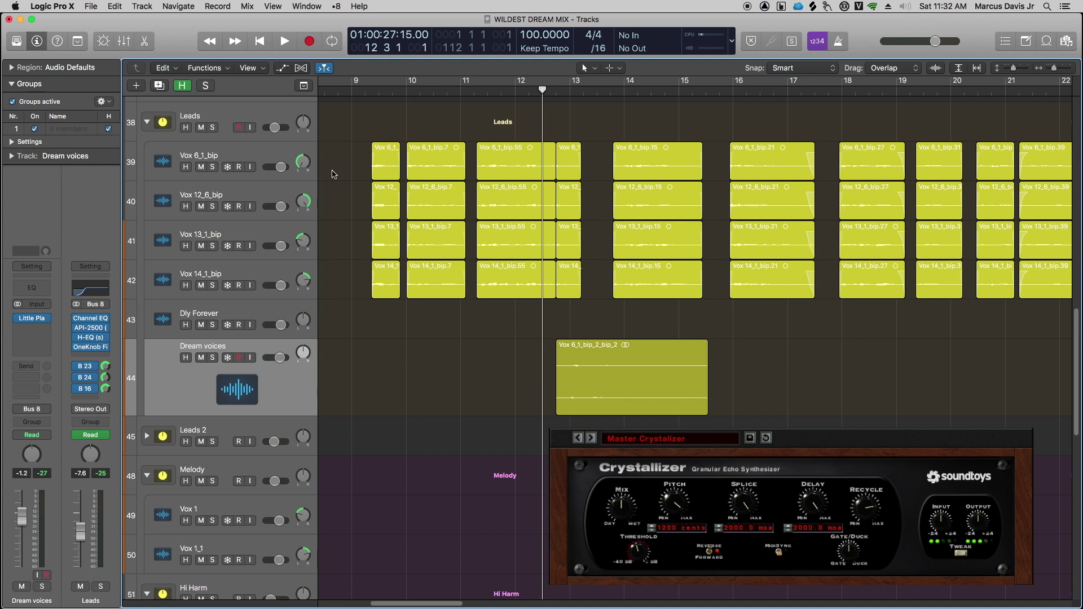
left_click(266, 121)
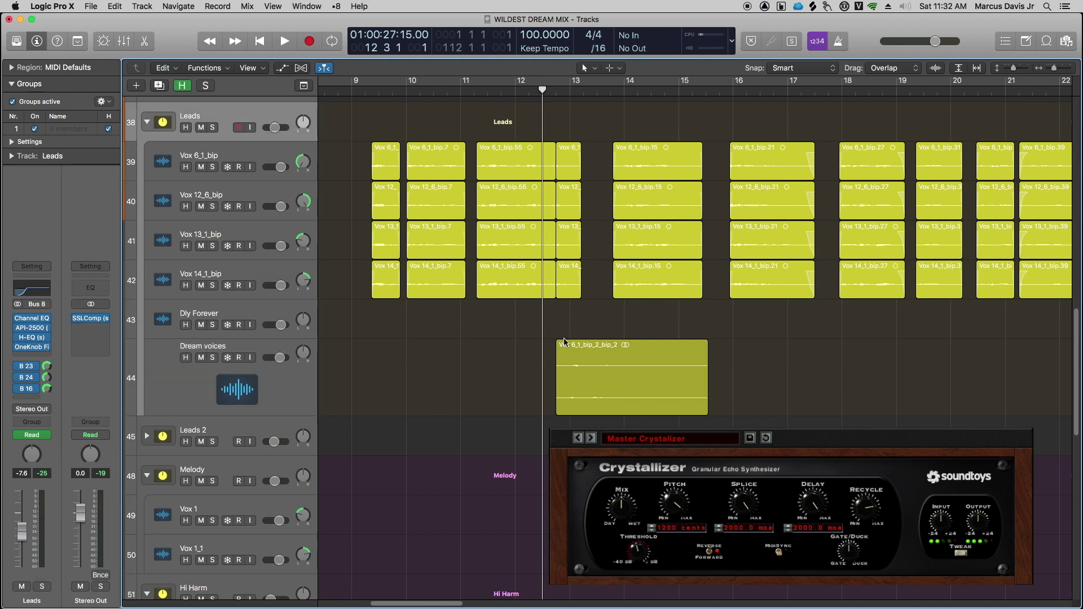
key("v")
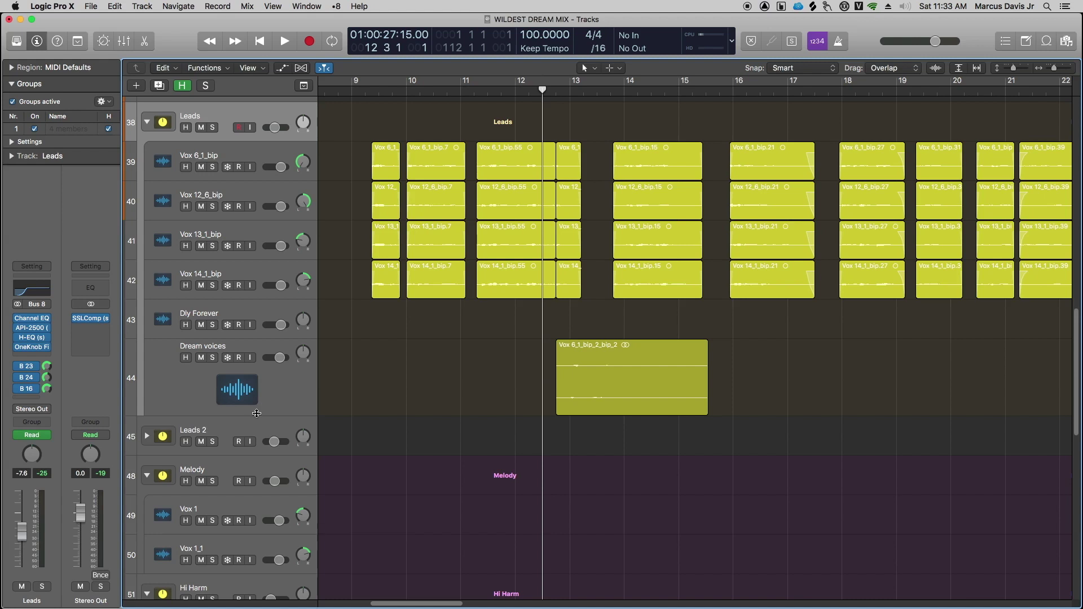
- Make the Dream voices track slightly taller and examine the settings of its Little Plate reverb
left_click_drag(263, 416, 264, 436)
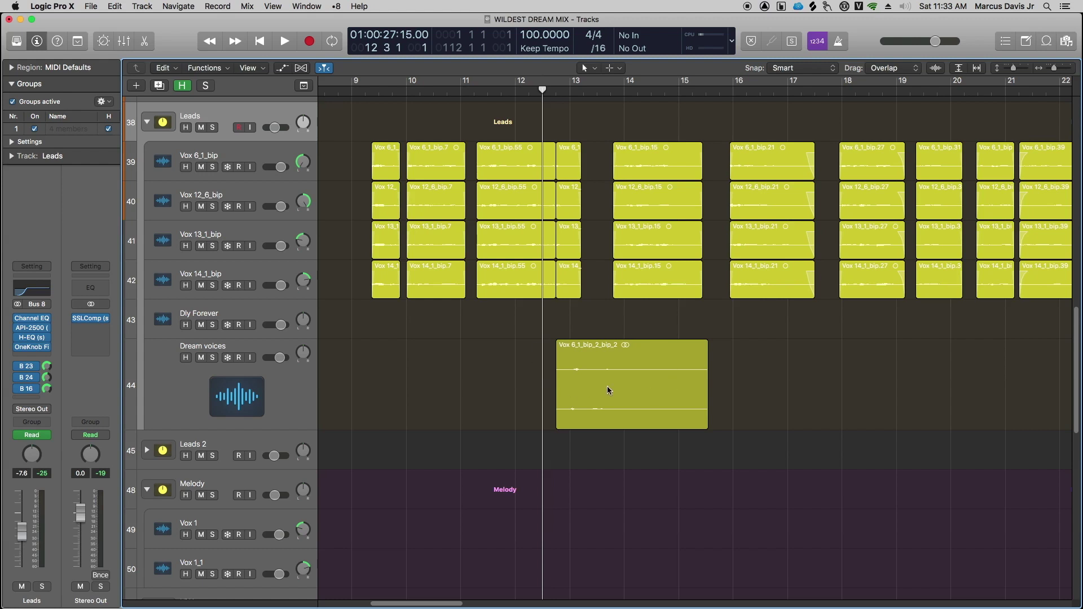
left_click(291, 376)
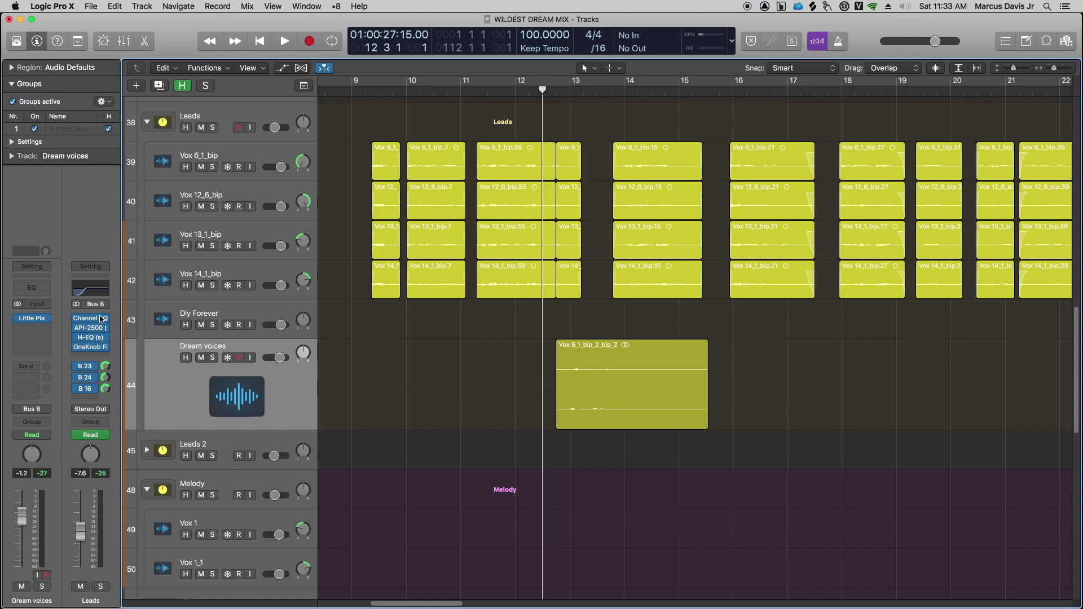
left_click(32, 319)
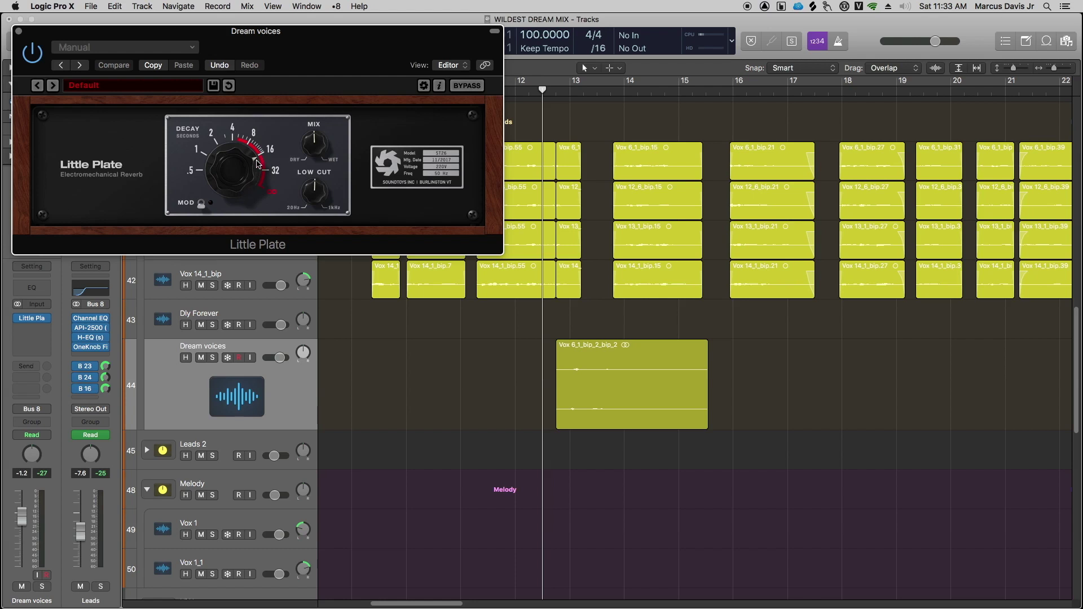
left_click(19, 31)
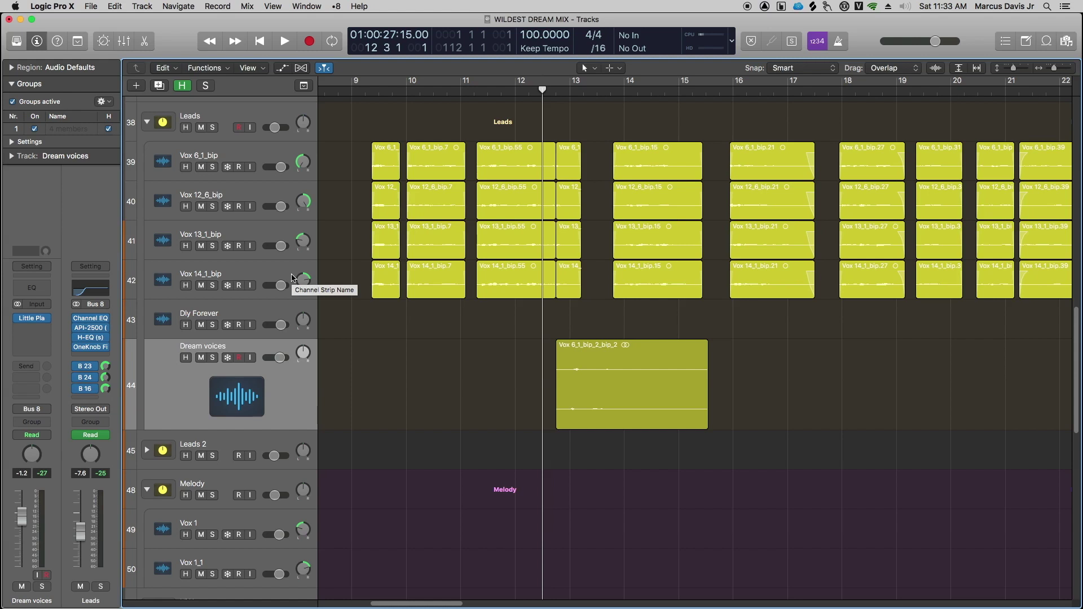
- Play the Dream voices region together with the lead vocals from bar 12 beat 1
left_click(513, 90)
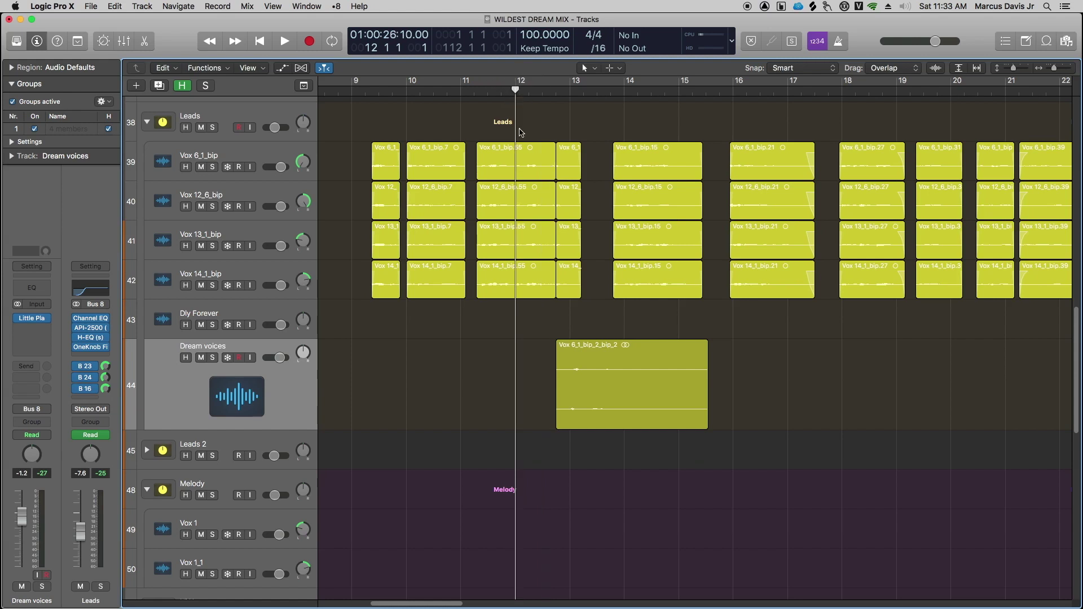
key("space")
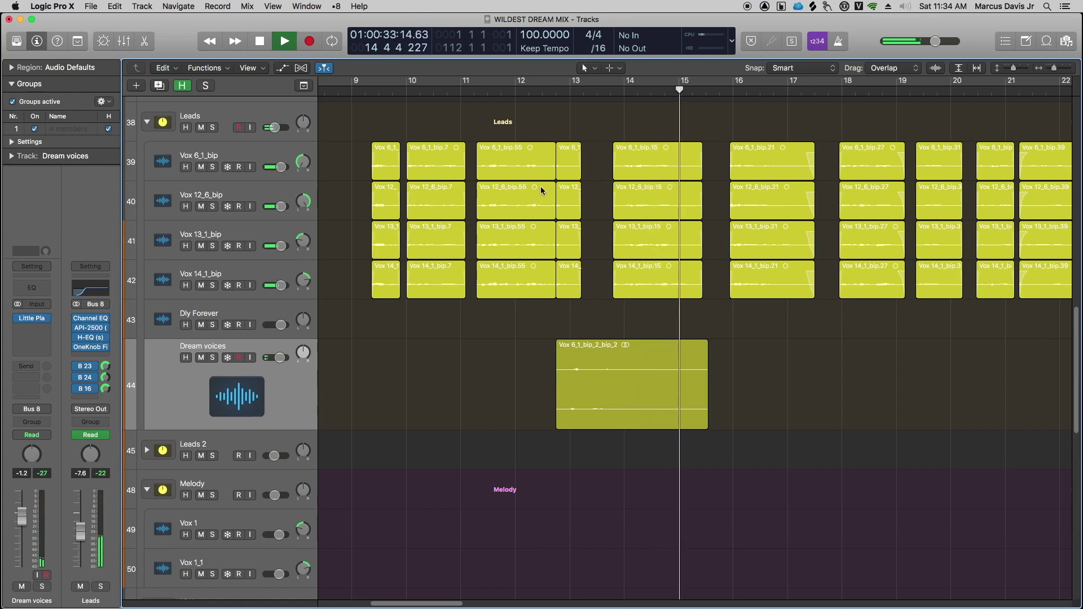
left_click(587, 373, "ctrl+alt")
key("space")
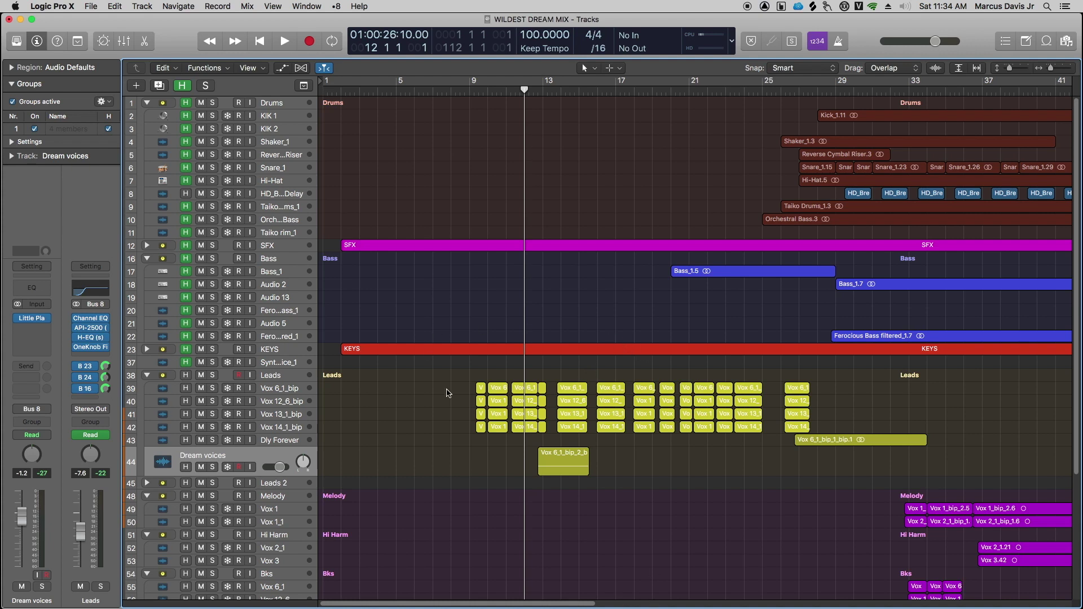
- Select the Leads stack and listen to the end of the lead vocals from bar 23
left_click(734, 89)
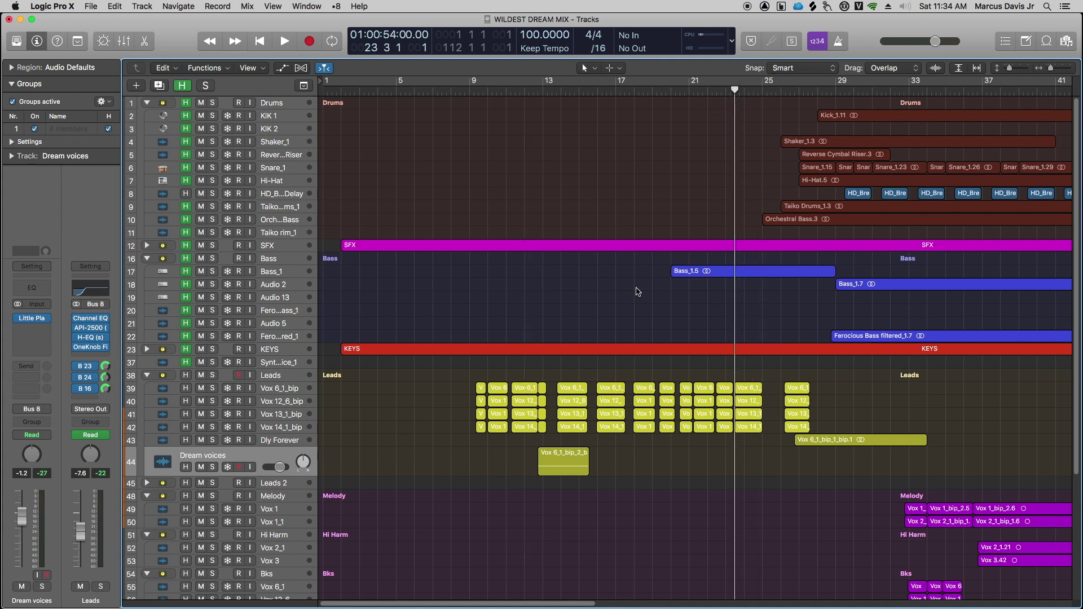
left_click(361, 380)
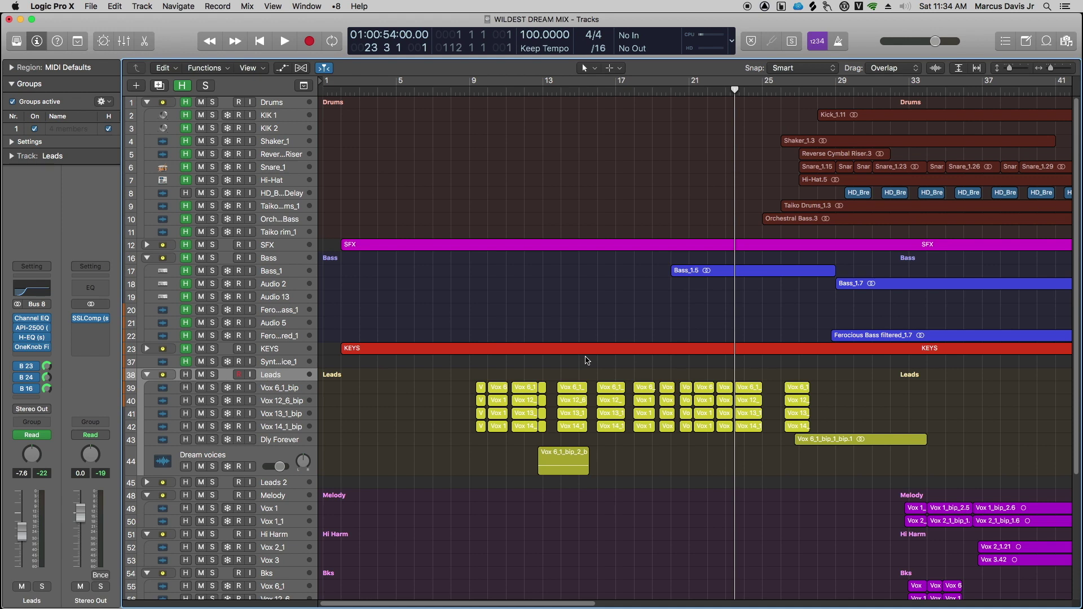
key("space")
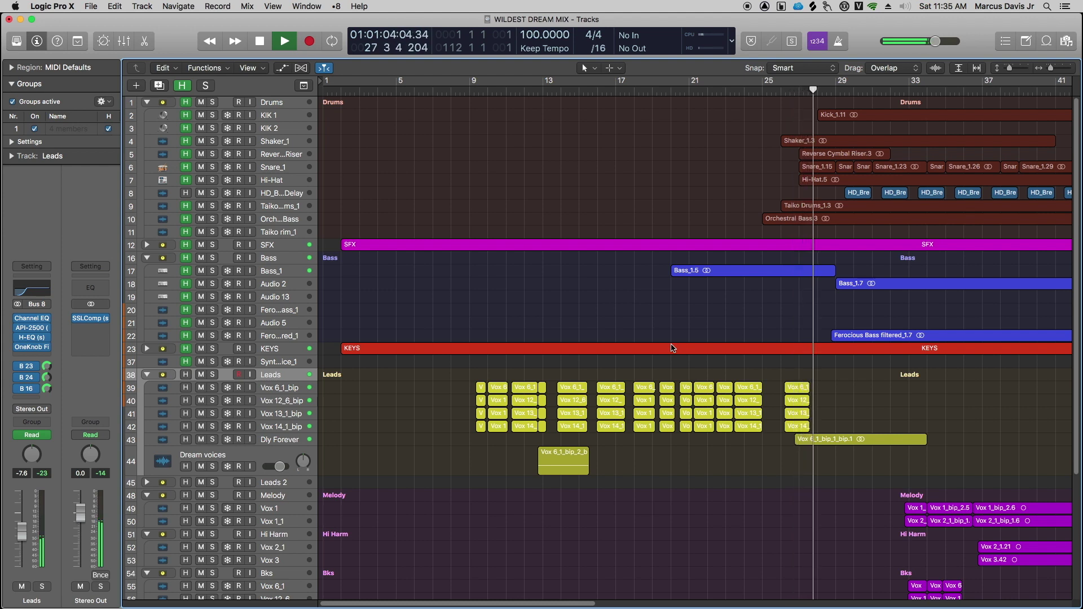
key("space")
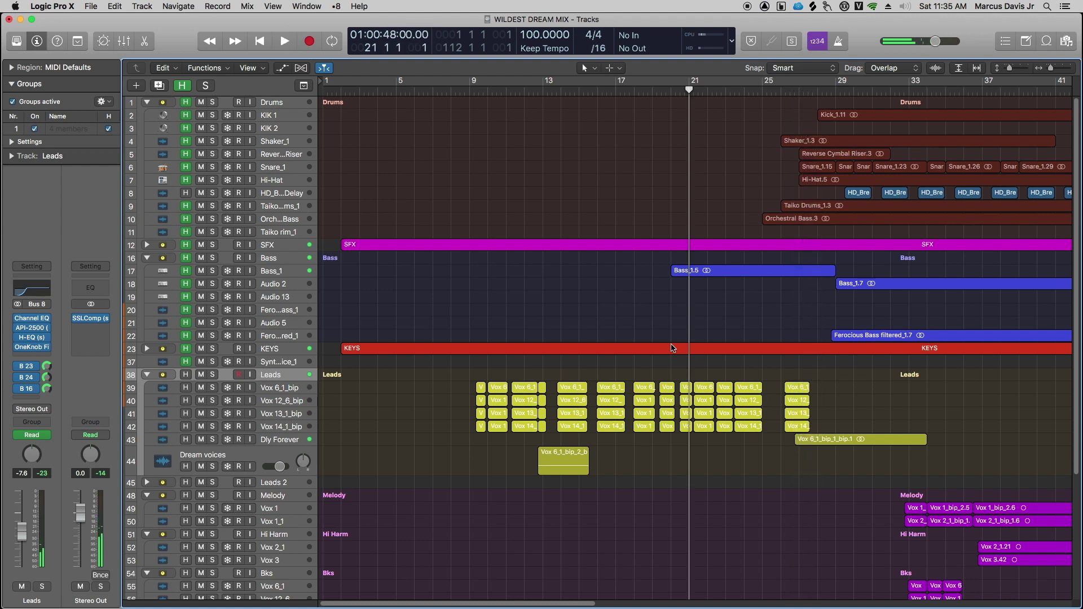
- Show the track automation and play the Leads stack's Filter automation from bar 21
key("a")
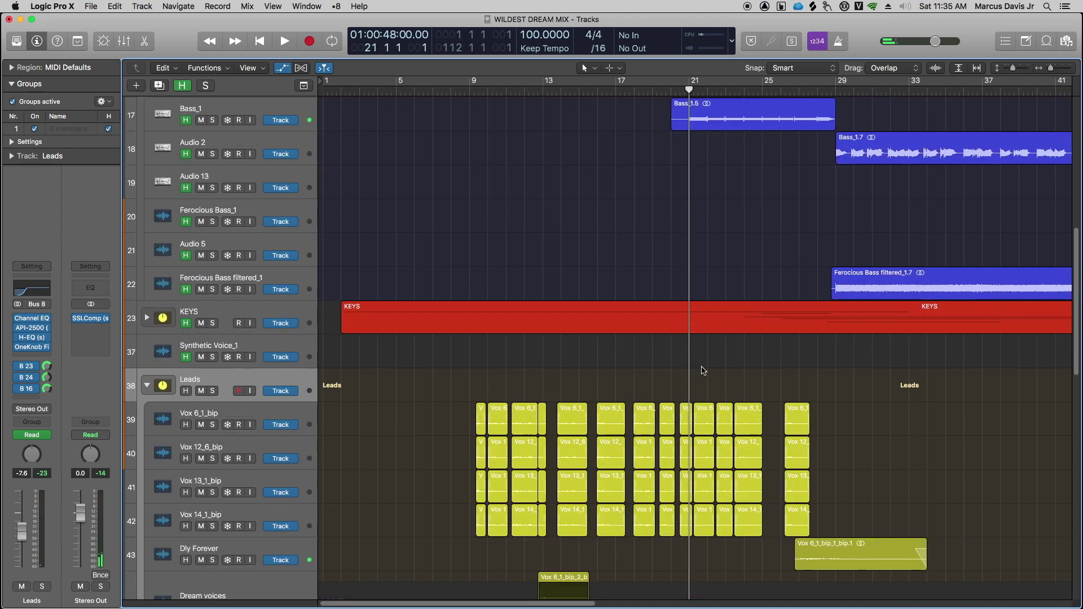
key("v")
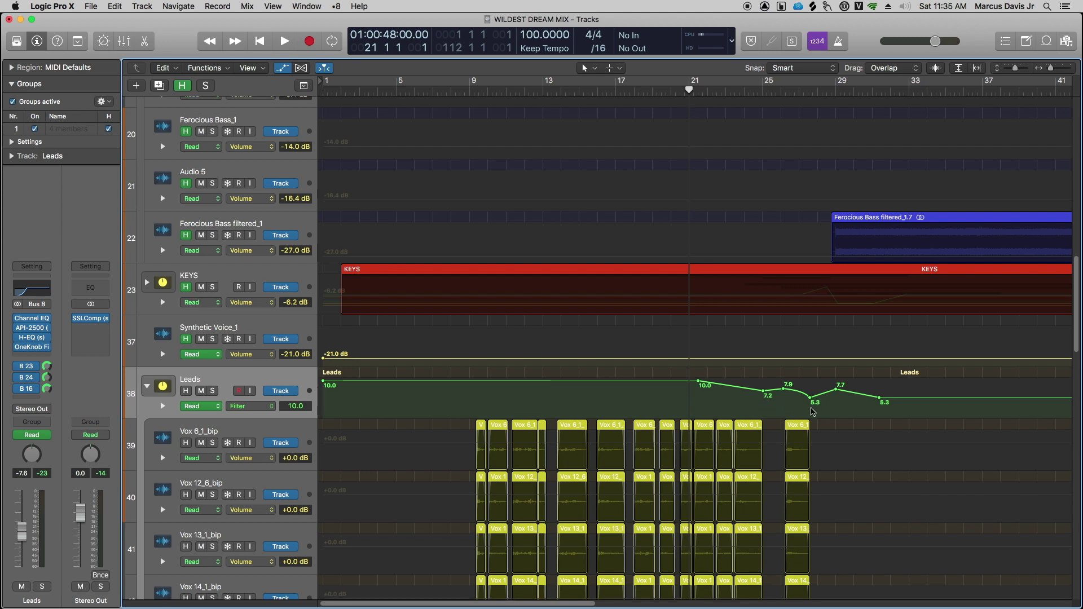
scroll(795, 409, "down", 3)
scroll(801, 411, "down", 1)
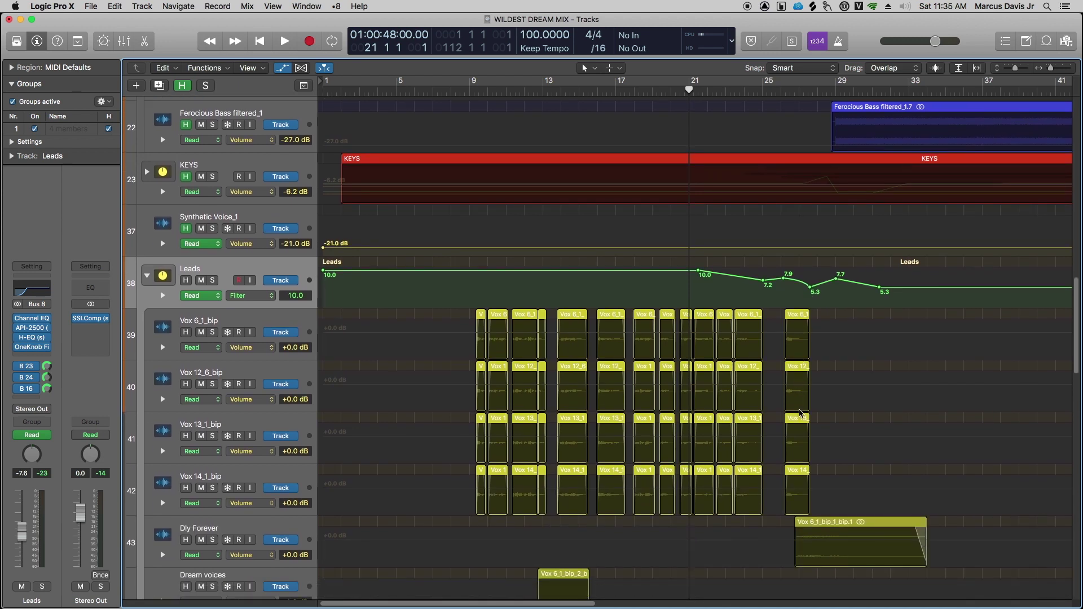
key("space")
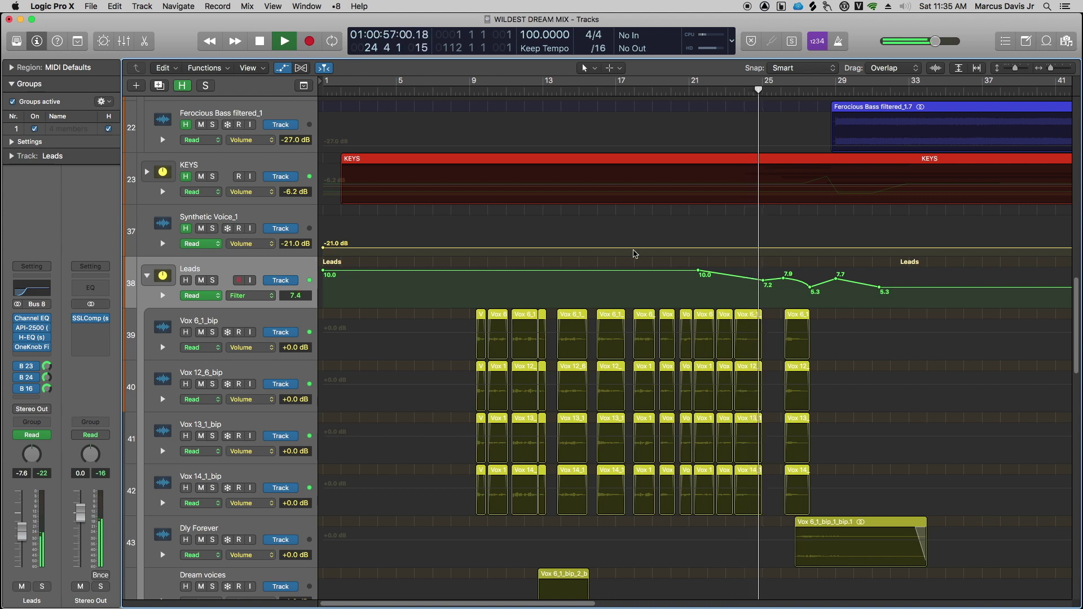
scroll(671, 305, "down", 4)
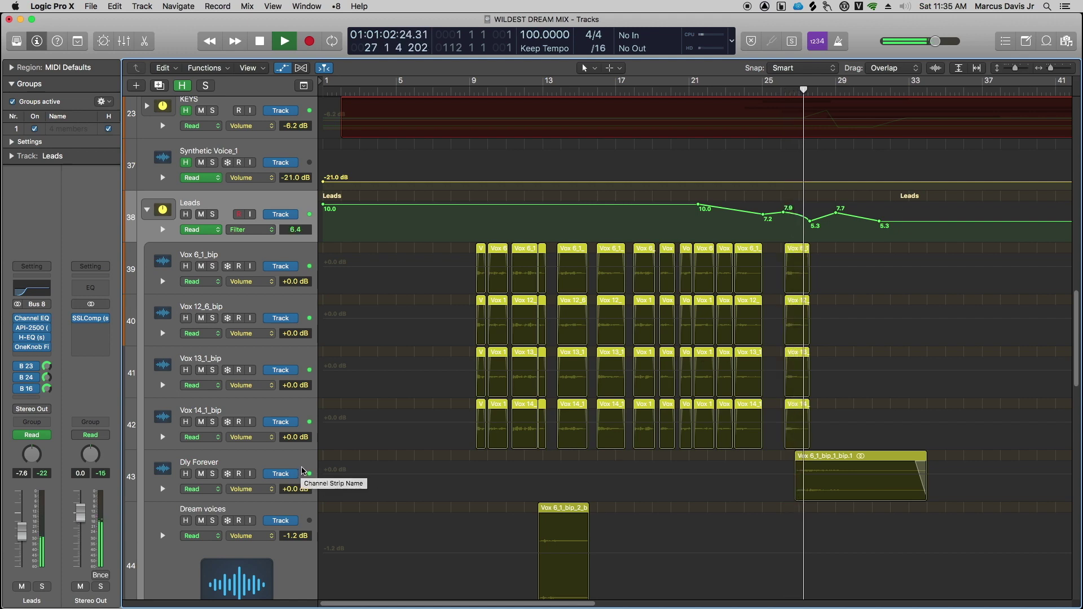
- Hide the track automation, return the playhead to bar 24 and solo the Dly Forever track
key("super+Up")
key("super+Up")
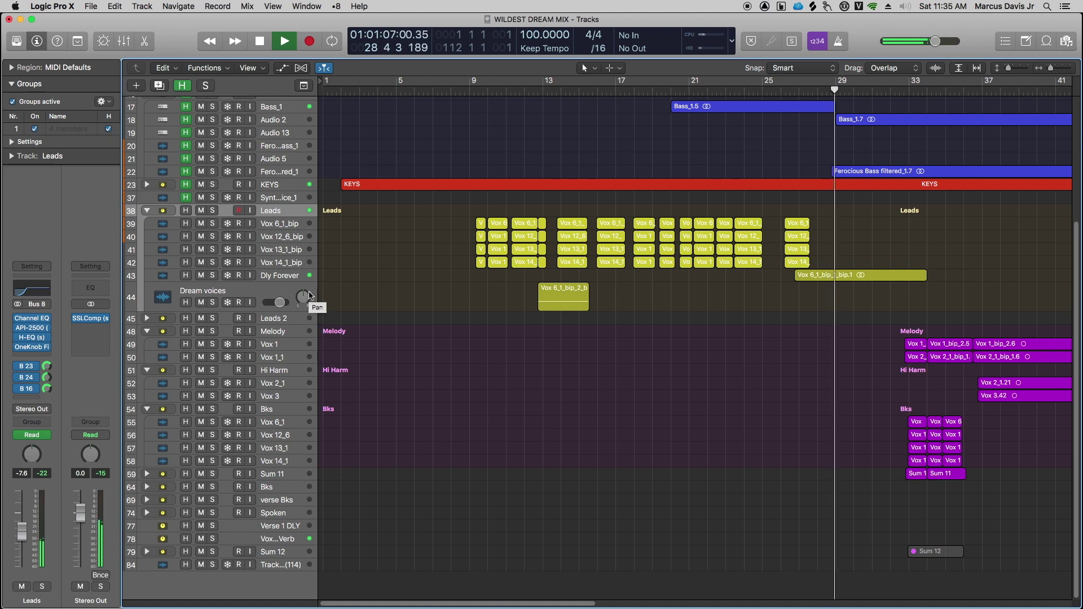
key("space")
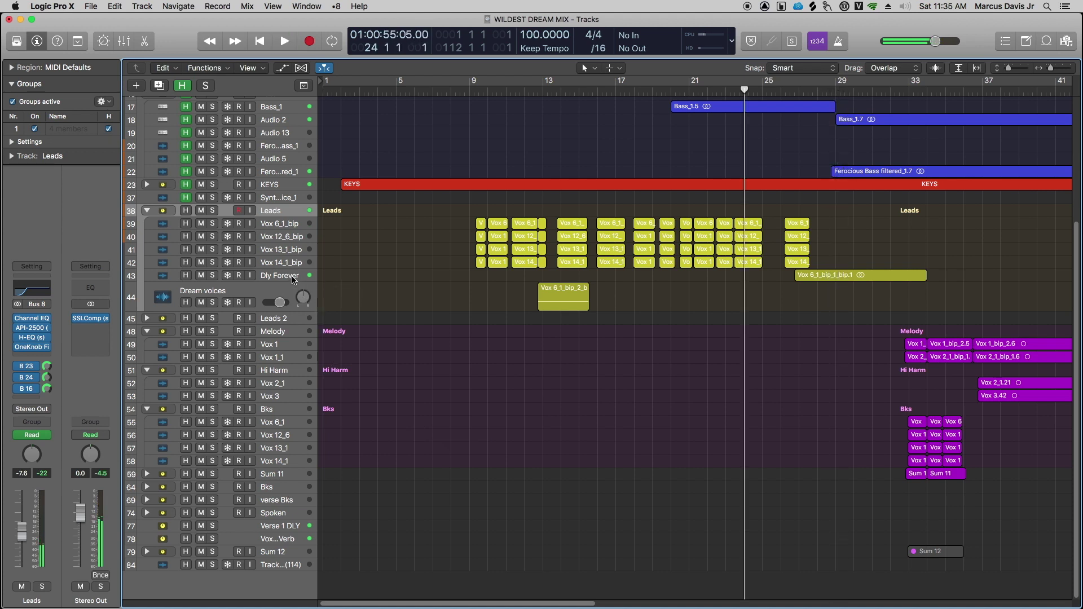
left_click(313, 282)
left_click(212, 276)
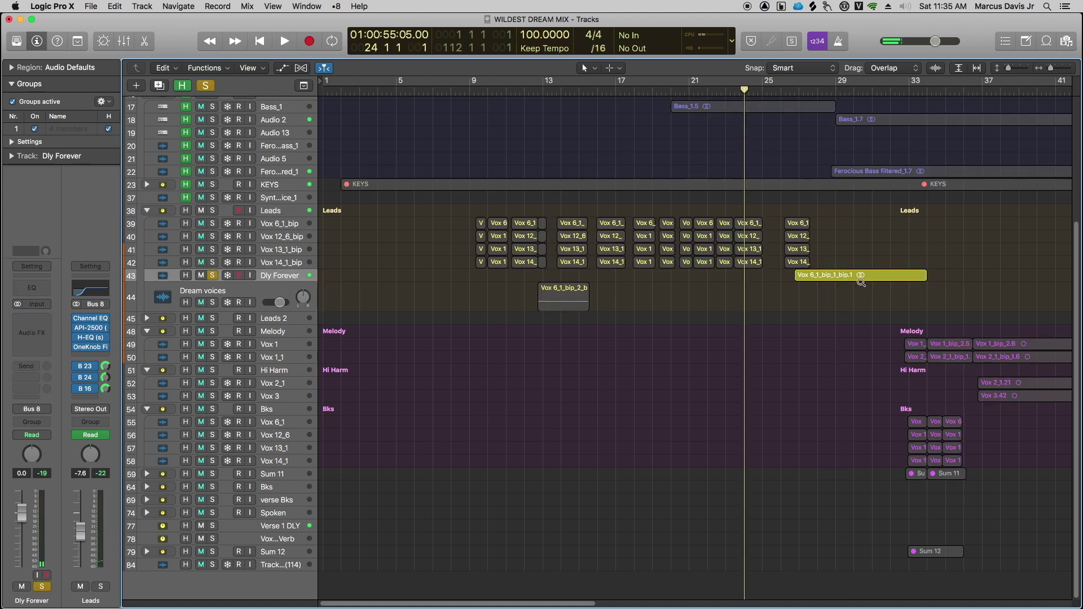
- Play the soloed Dly Forever region from bar 27 with its waveform enlarged
left_click_drag(758, 293, 1039, 255)
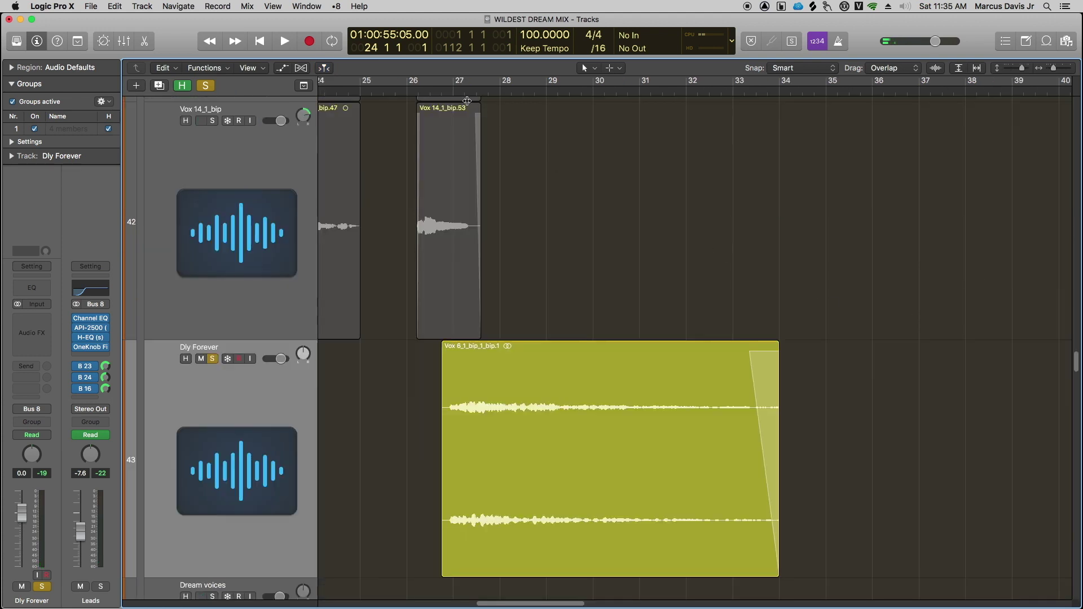
key("space")
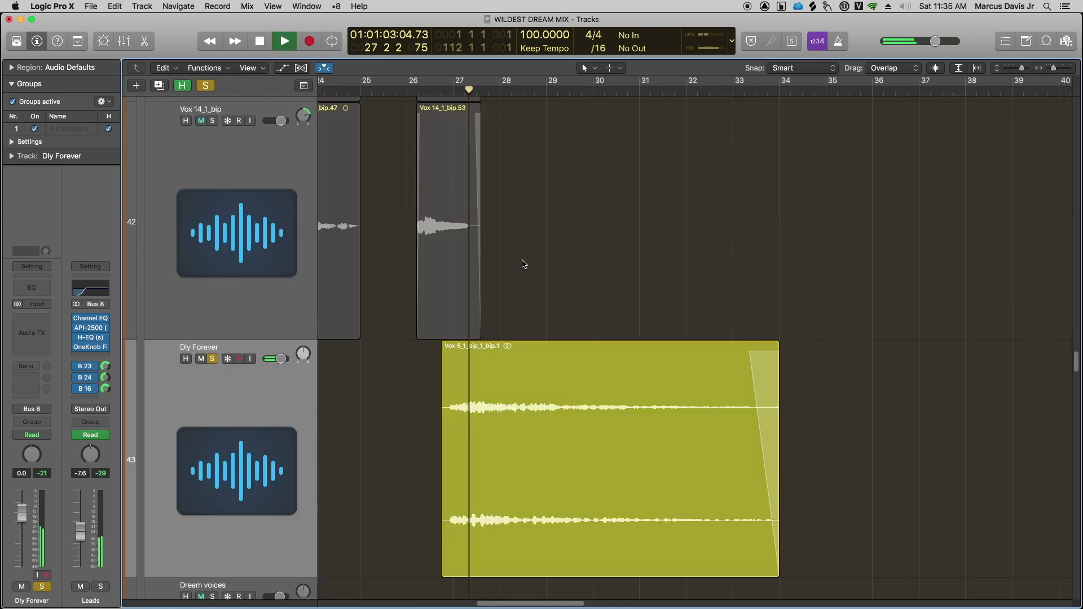
key("space")
left_click(519, 272, "ctrl+alt")
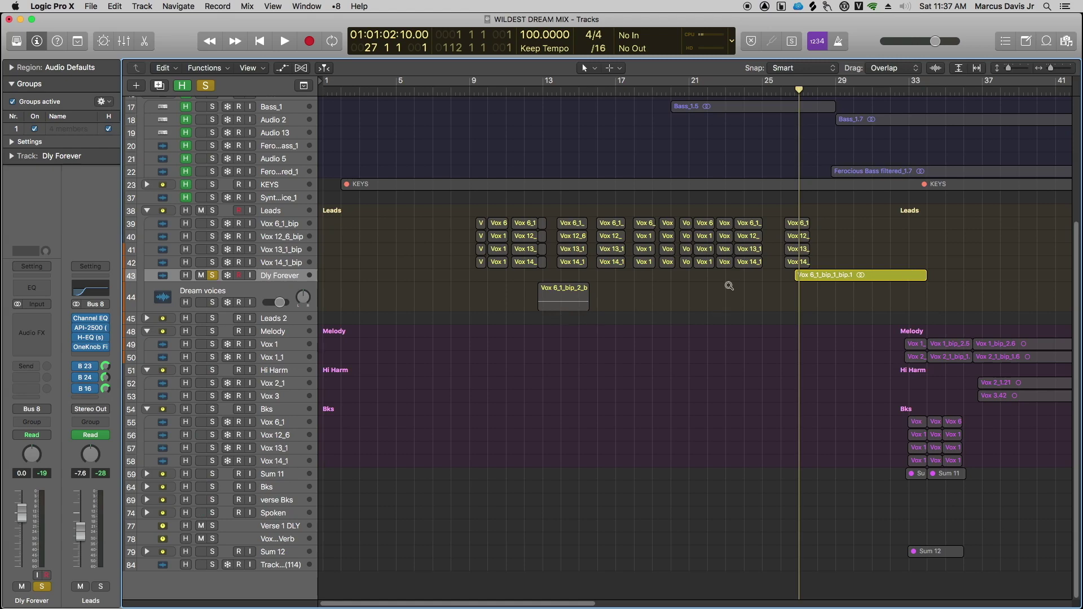
- Select the Leads stack and return the playhead to bar 9
left_click_drag(1050, 69, 1009, 71)
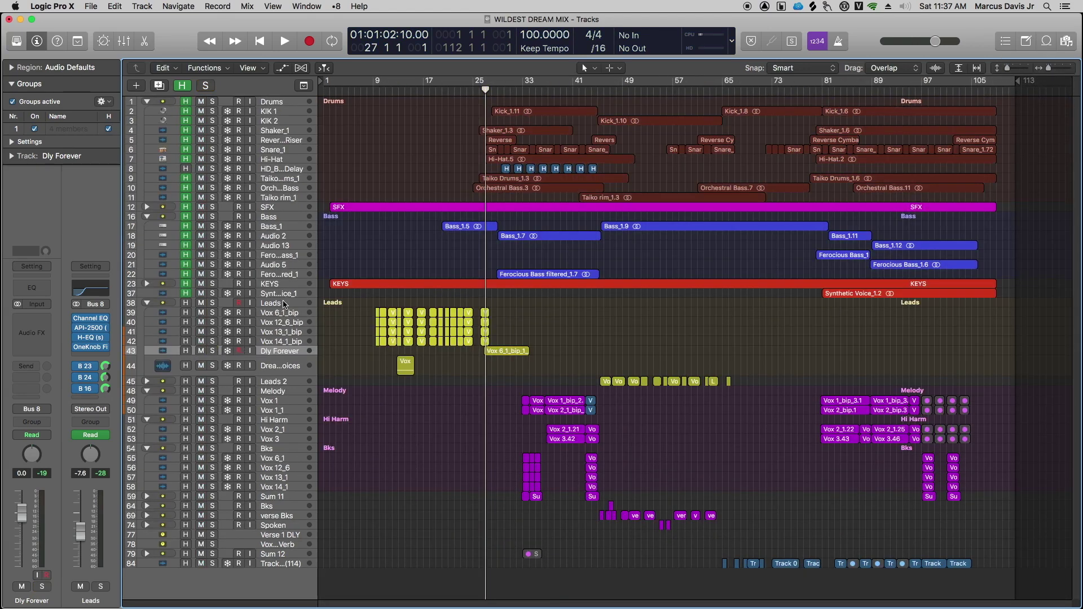
left_click(284, 303)
left_click(385, 94)
left_click_drag(385, 94, 373, 93)
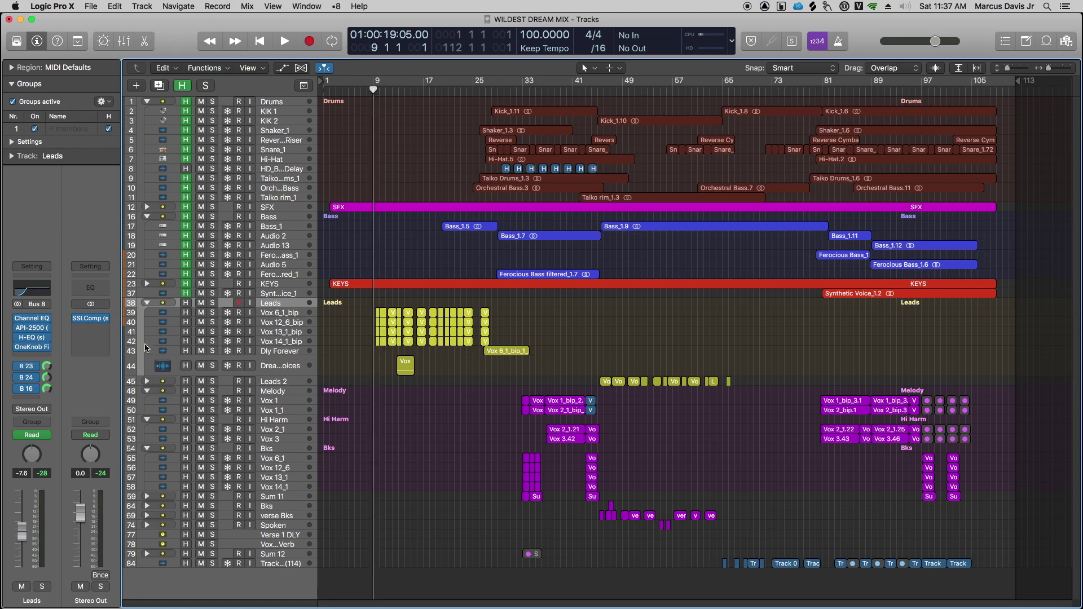
- Open the Aphex Vintage Exciter on the APX aux fed by the Leads stack's Bus 23 send
left_click(29, 370)
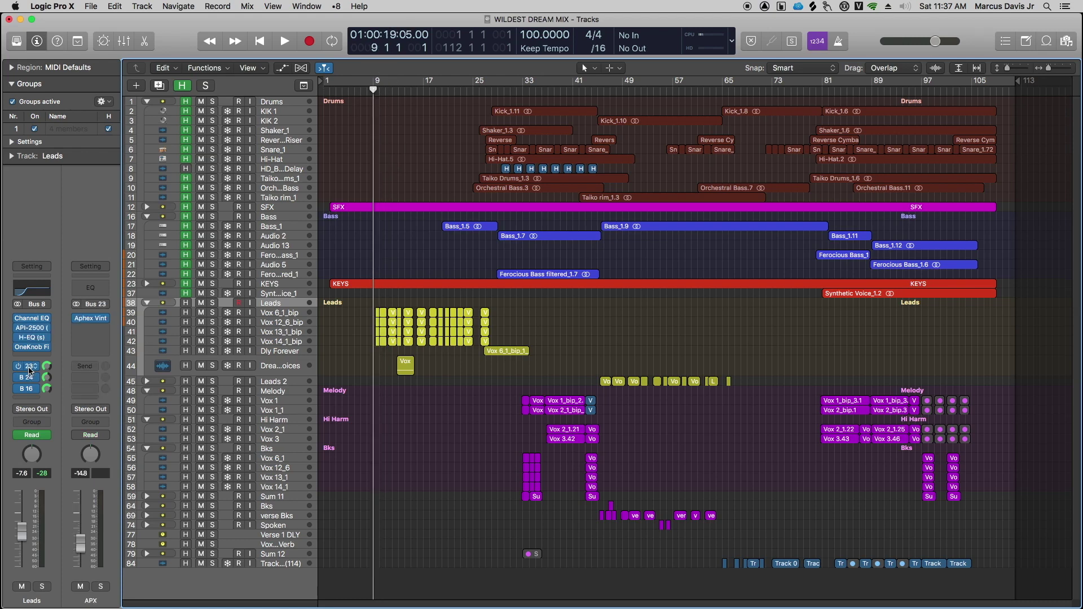
left_click(90, 319)
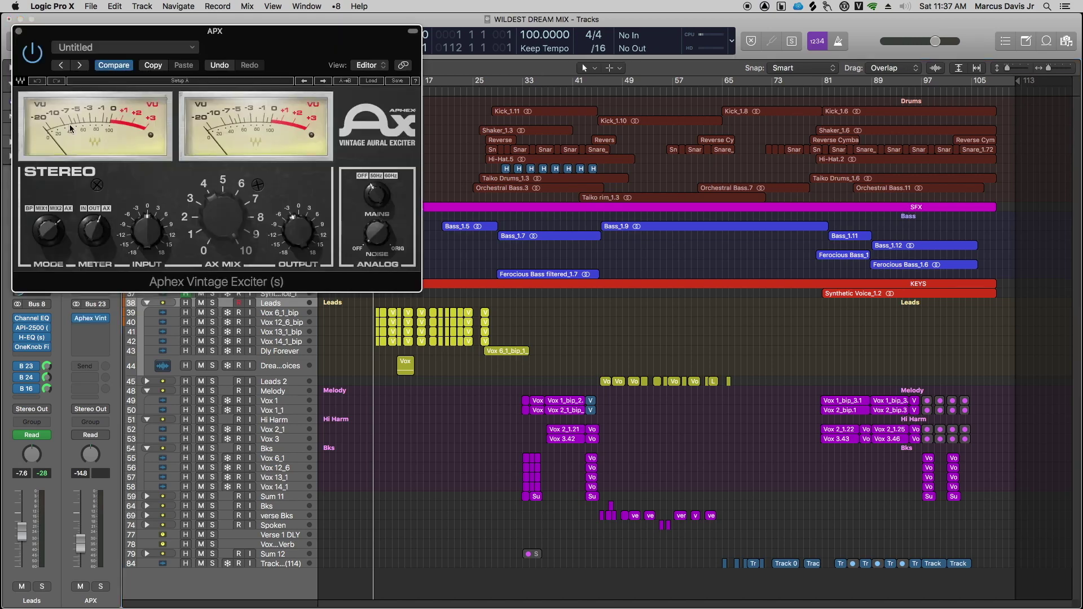
left_click_drag(259, 44, 398, 67)
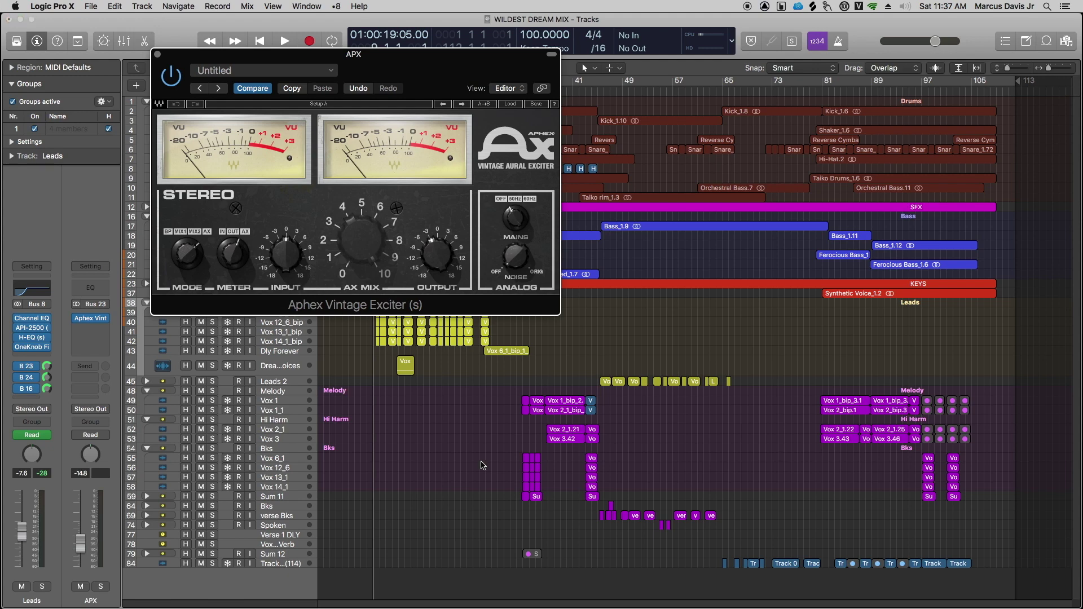
- Play the lead vocals from bar 9 and audition the APX exciter bus in solo, with the solo released at the end
key("space")
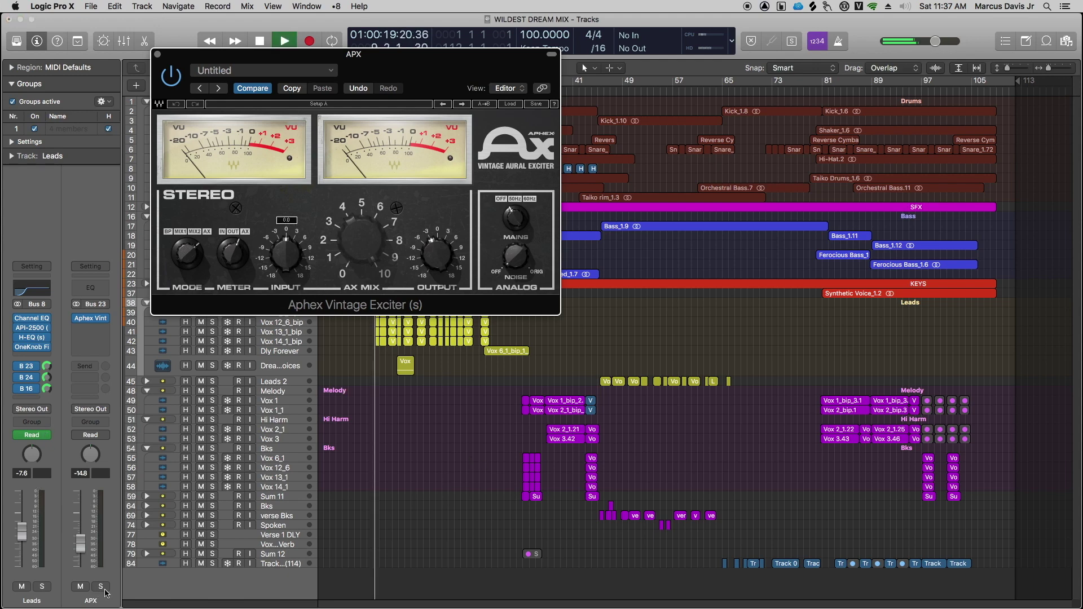
left_click(101, 587)
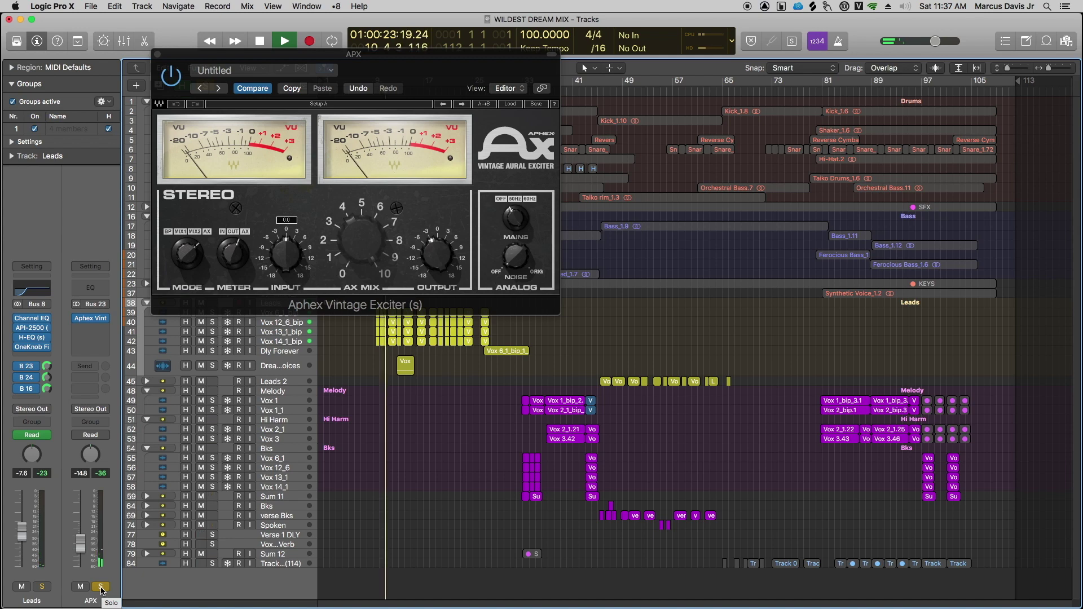
left_click(101, 587)
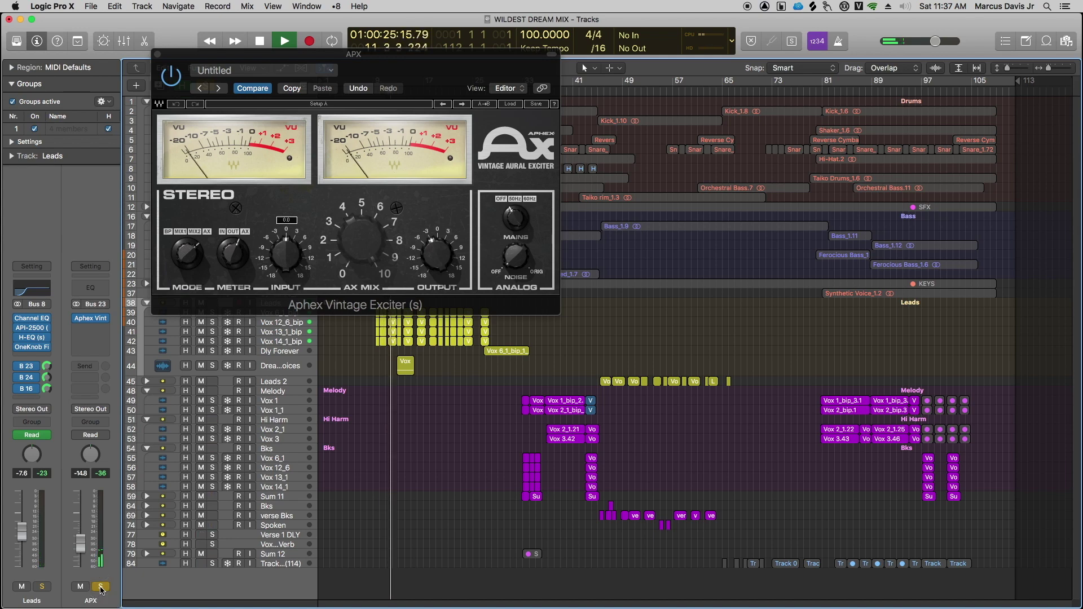
key("space")
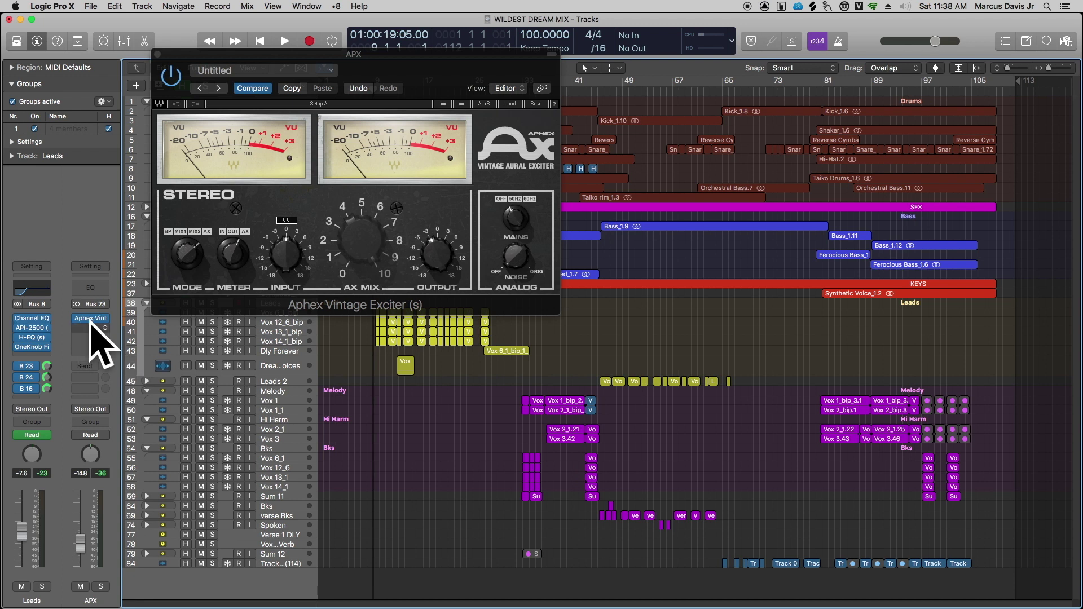
- Inspect the H-Reverb on the Vox Hudge Verb aux fed by the Leads stack's Bus 24 send, and close it
left_click(28, 378)
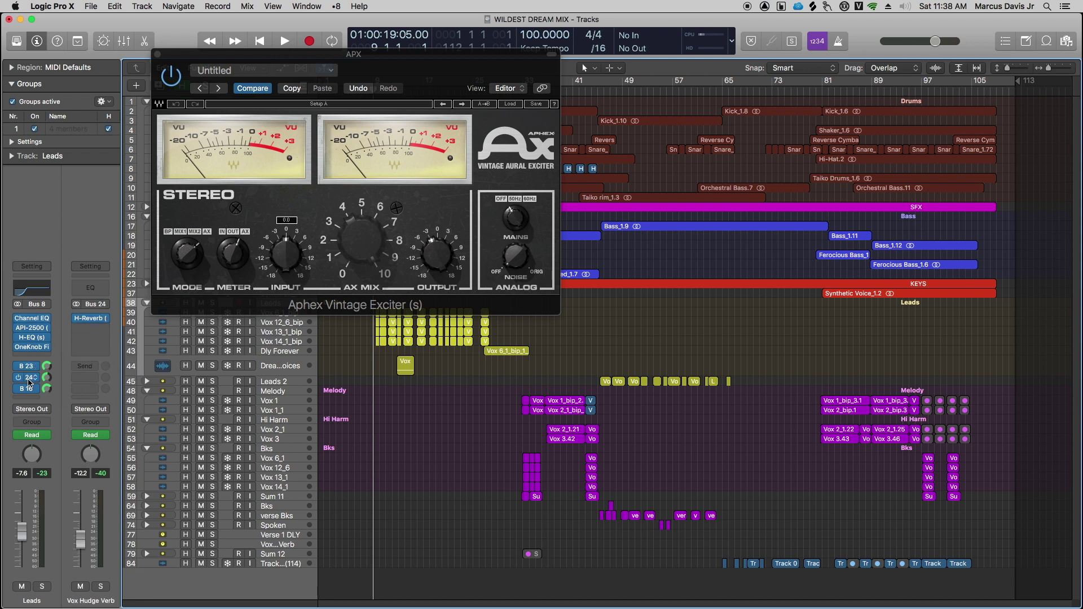
left_click(94, 319)
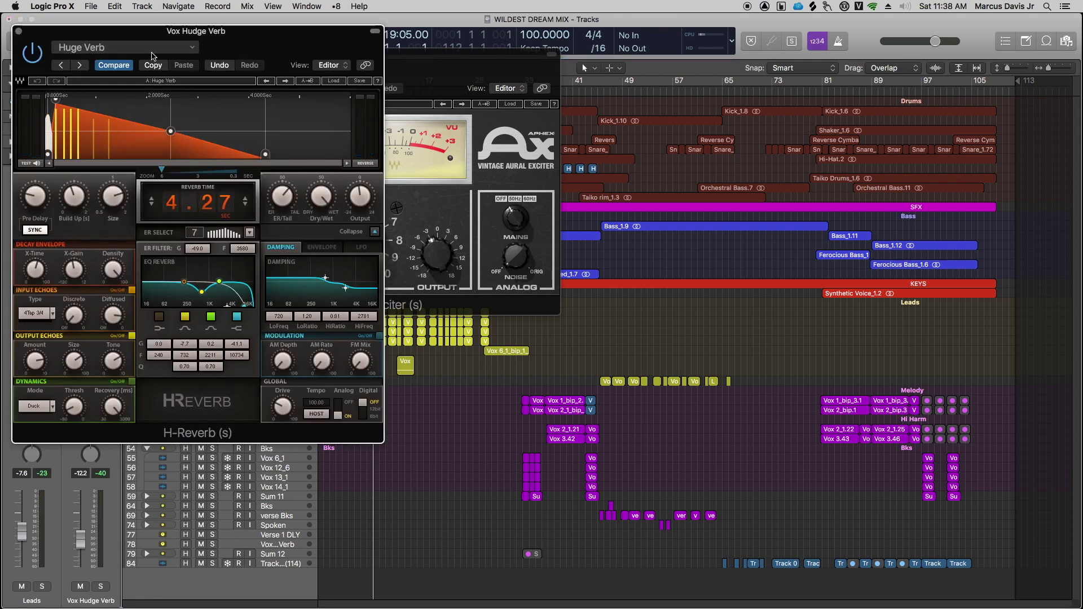
left_click(19, 33)
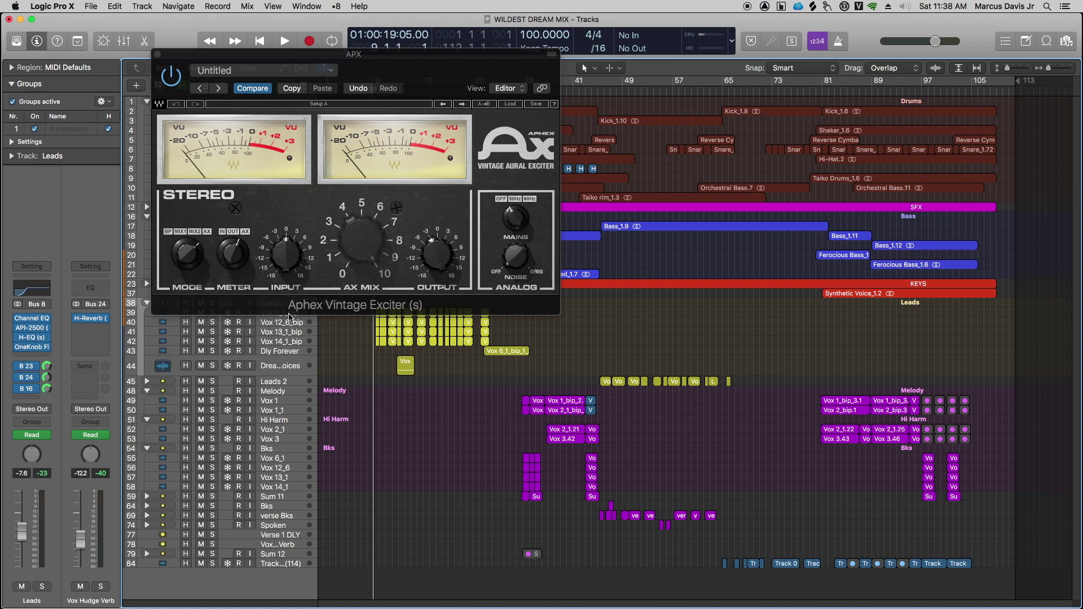
- Inspect the EchoBoy Jr delay on the Verse 1 DLY aux fed by the Leads stack's Bus 16 send, and close it
left_click(27, 389)
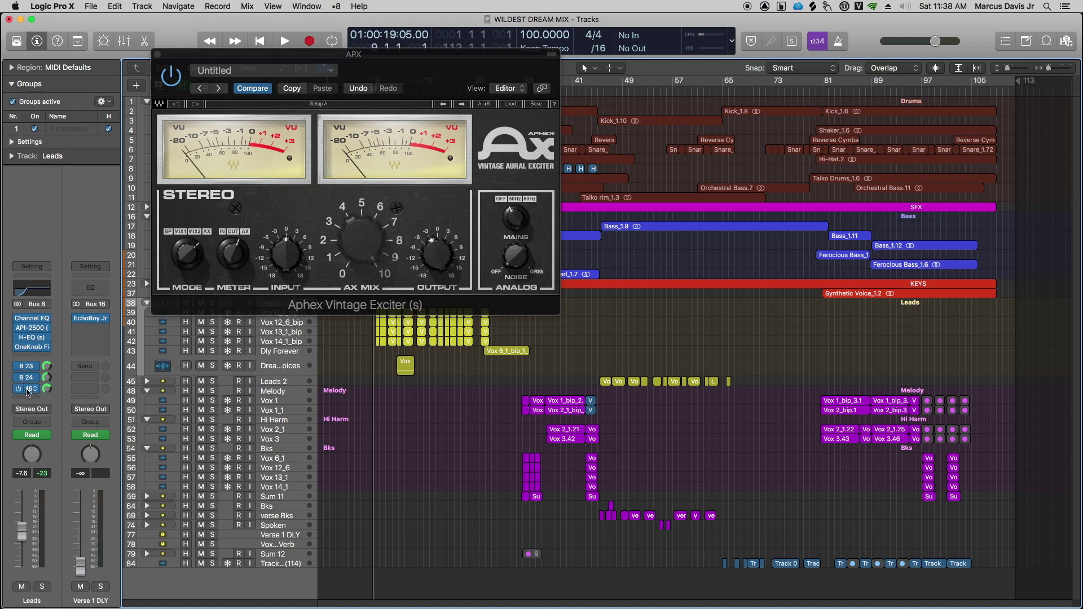
left_click(90, 318)
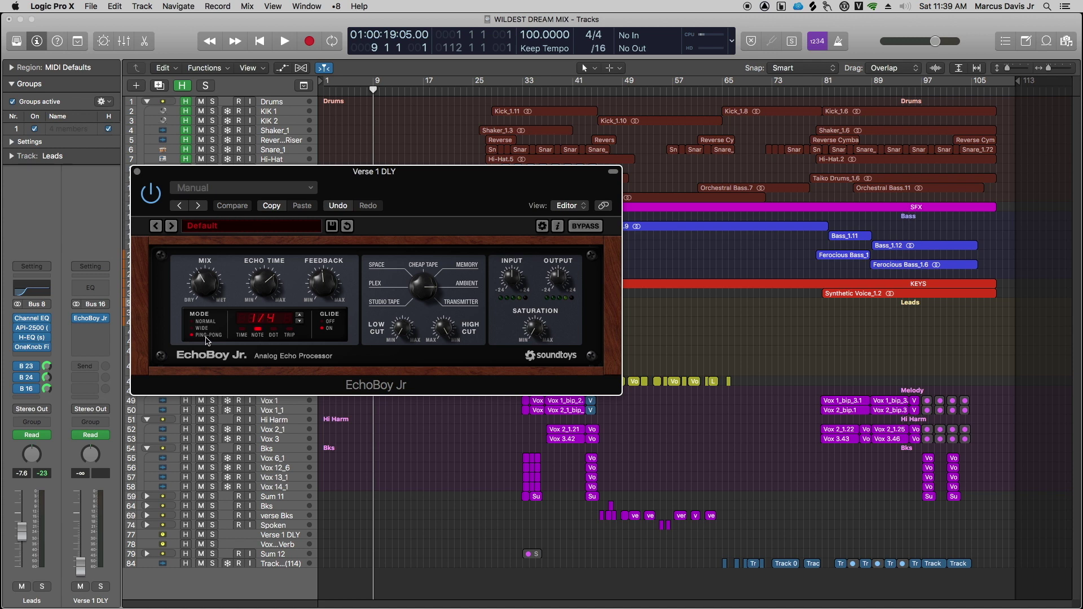
left_click(137, 172)
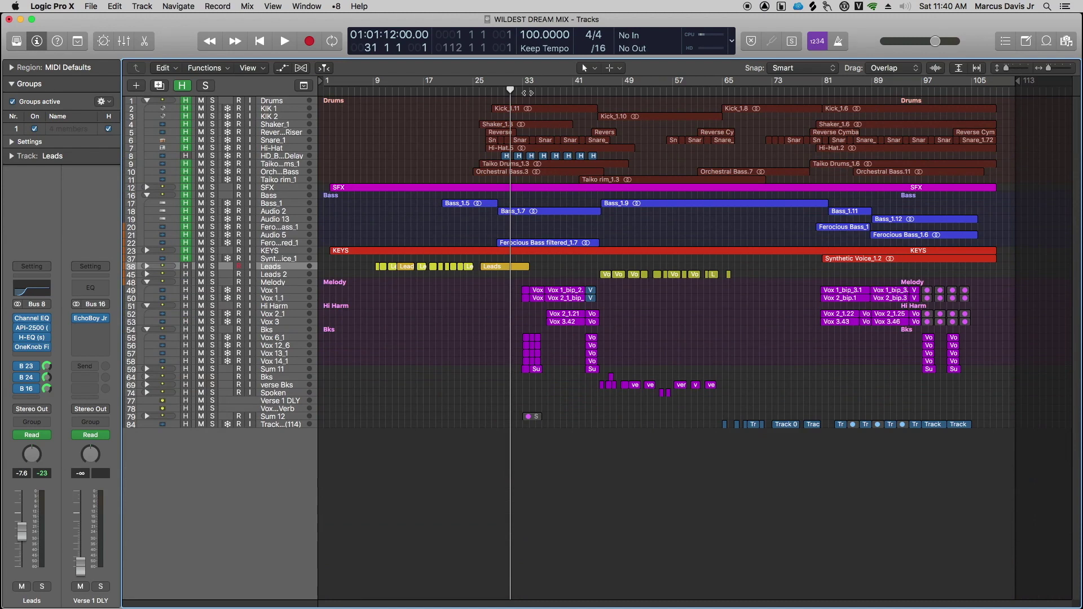
- Step the playhead through bars 33 and 45, and play the full mix from bar 52
mouse_move(510, 89)
left_mouse_down()
mouse_move(490, 89)
mouse_move(523, 90)
left_mouse_up()
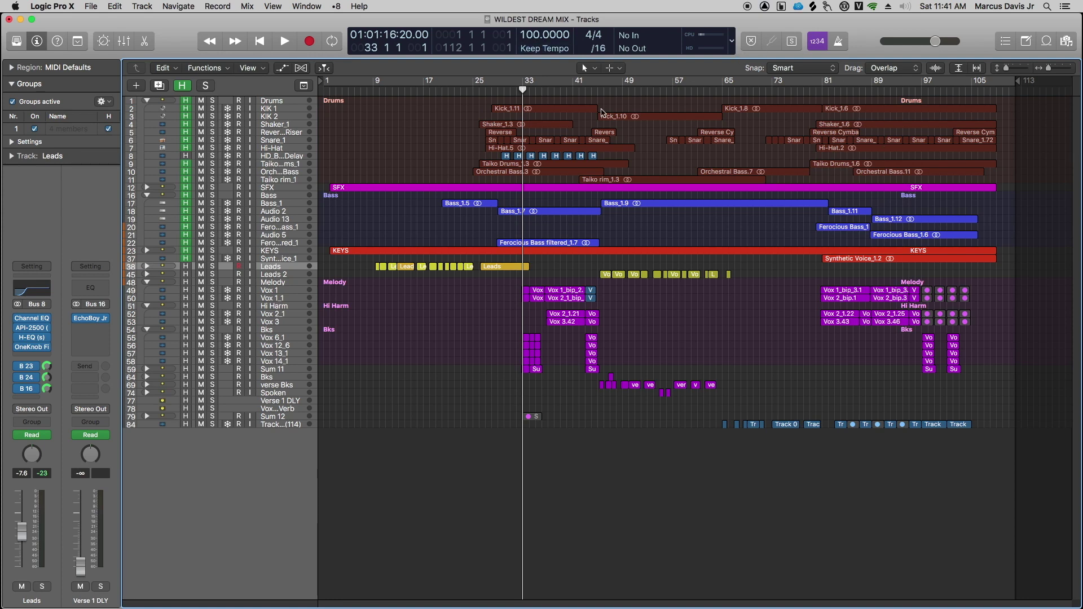
left_click(596, 90)
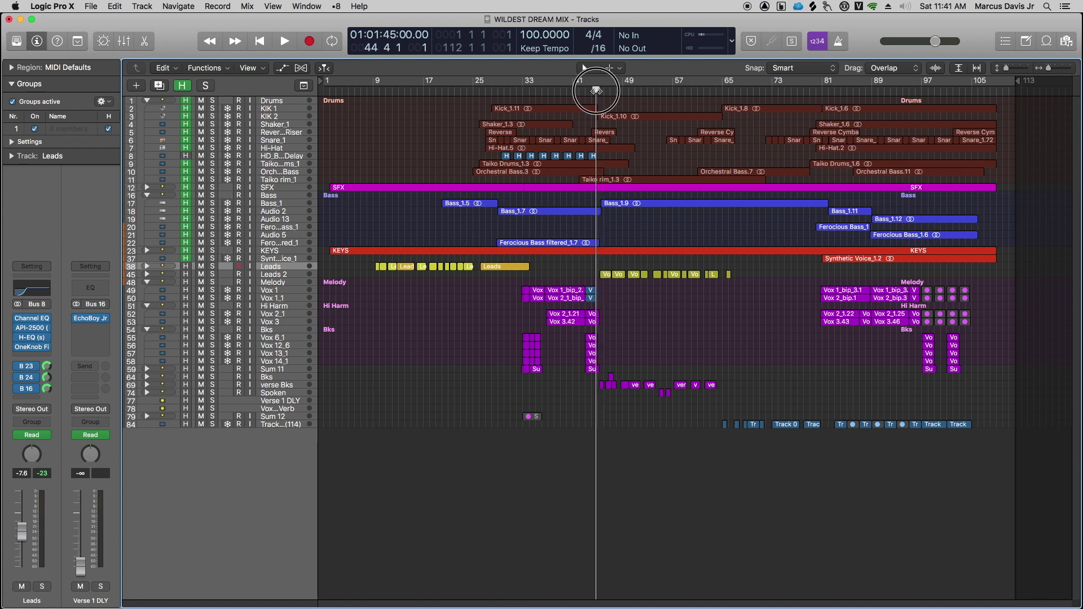
left_click_drag(596, 90, 597, 92)
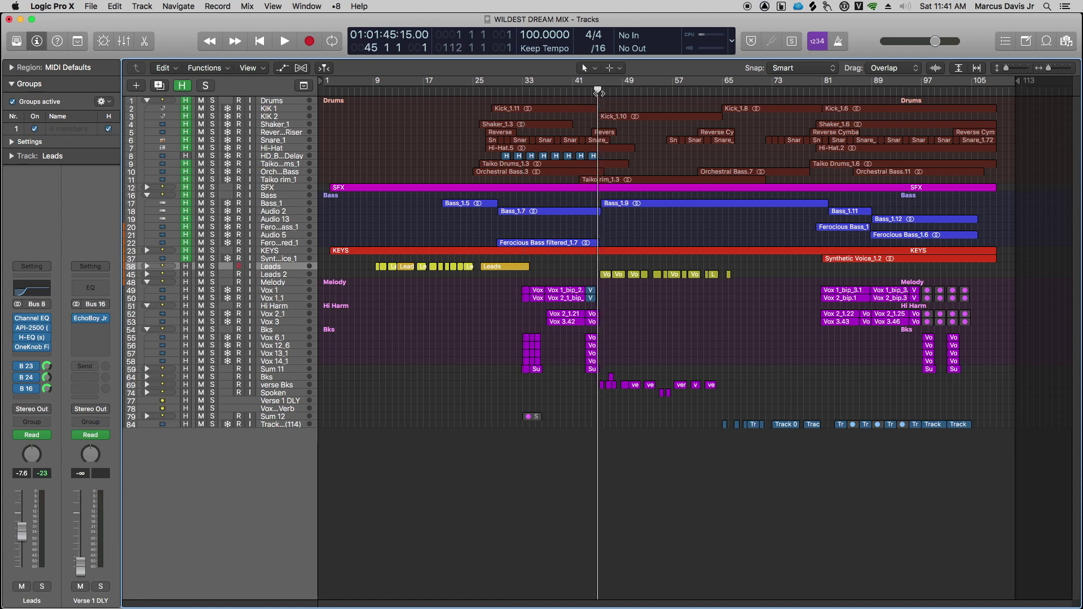
left_click(641, 90)
key("space")
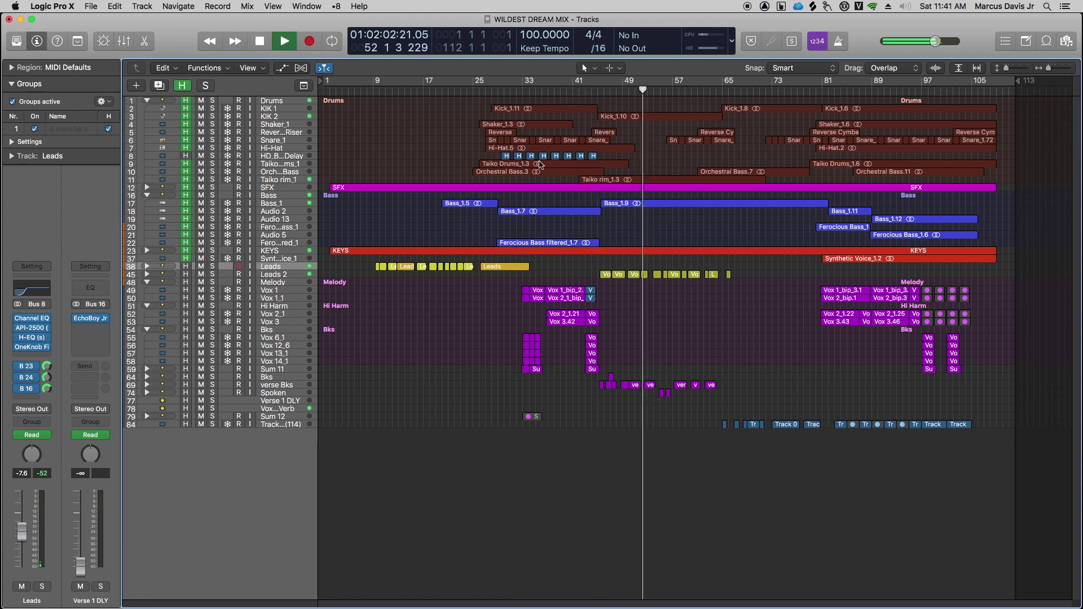
- Select the KIK 2 track, stop playback and examine the Attack and Sustain settings in its Transient Master
left_click(298, 117)
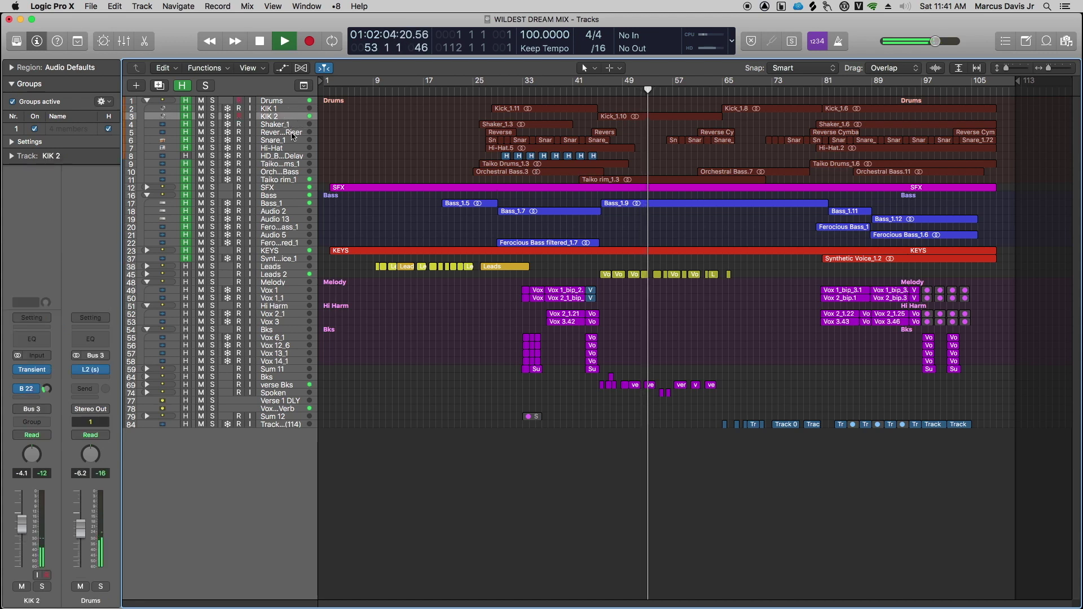
key("space")
left_click(31, 369)
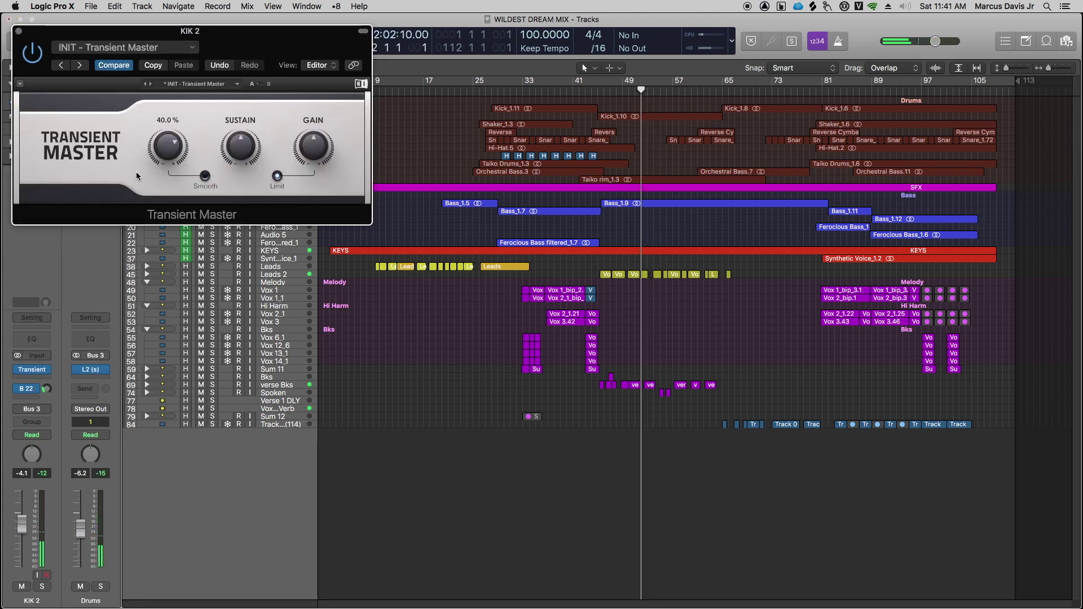
mouse_move(246, 154)
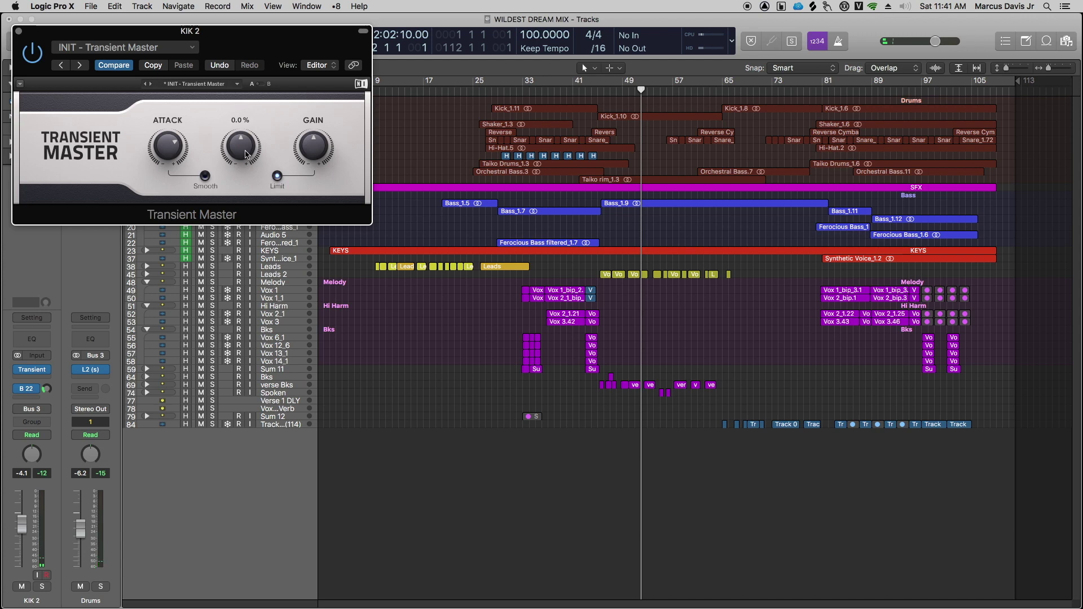
left_click_drag(257, 64, 291, 67)
mouse_move(202, 170)
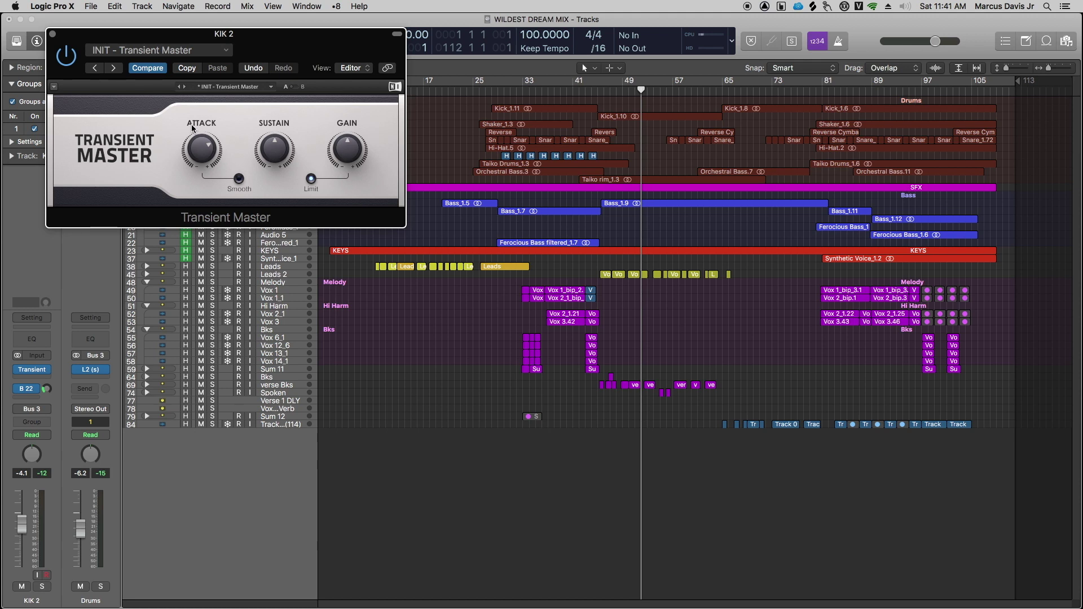
left_click(52, 33)
- Move the playhead to bar 51 and open the Compressor on the Bass_1 track
left_click(541, 85)
left_click(635, 86)
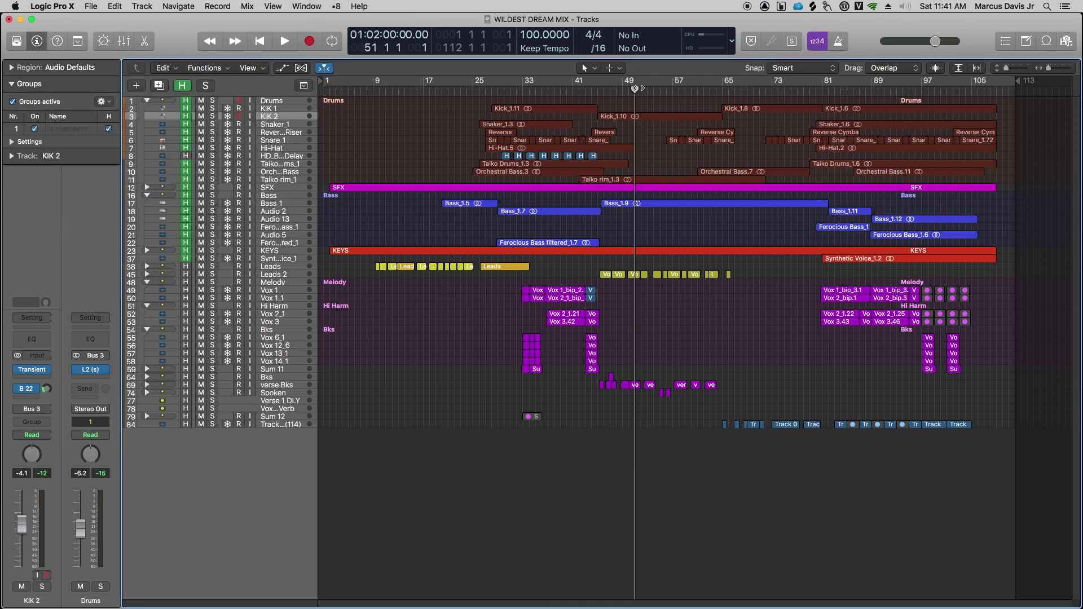
left_click(281, 206)
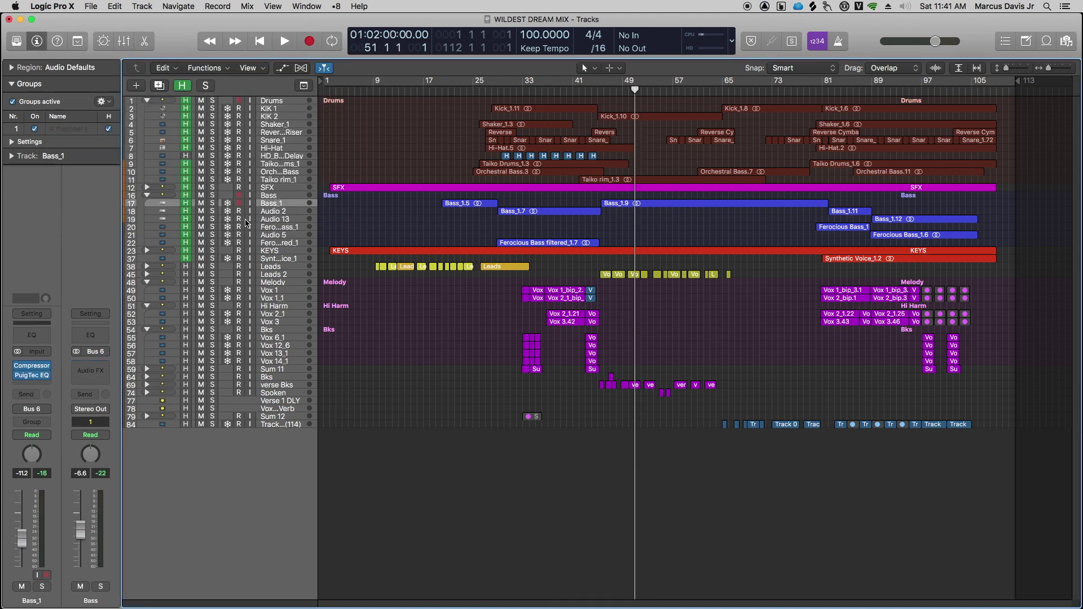
left_click(32, 365)
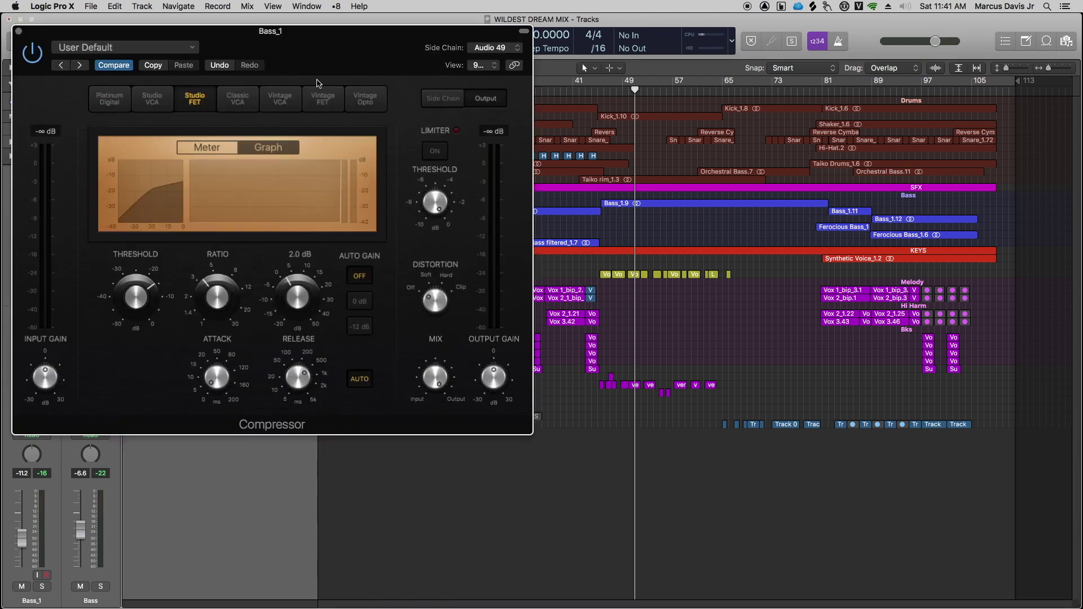
left_click_drag(317, 83, 508, 270)
- Play the mix from bar 70 and watch the Bass_1 Compressor's graph, with its window placed so the arrangement stays readable
left_click(675, 89)
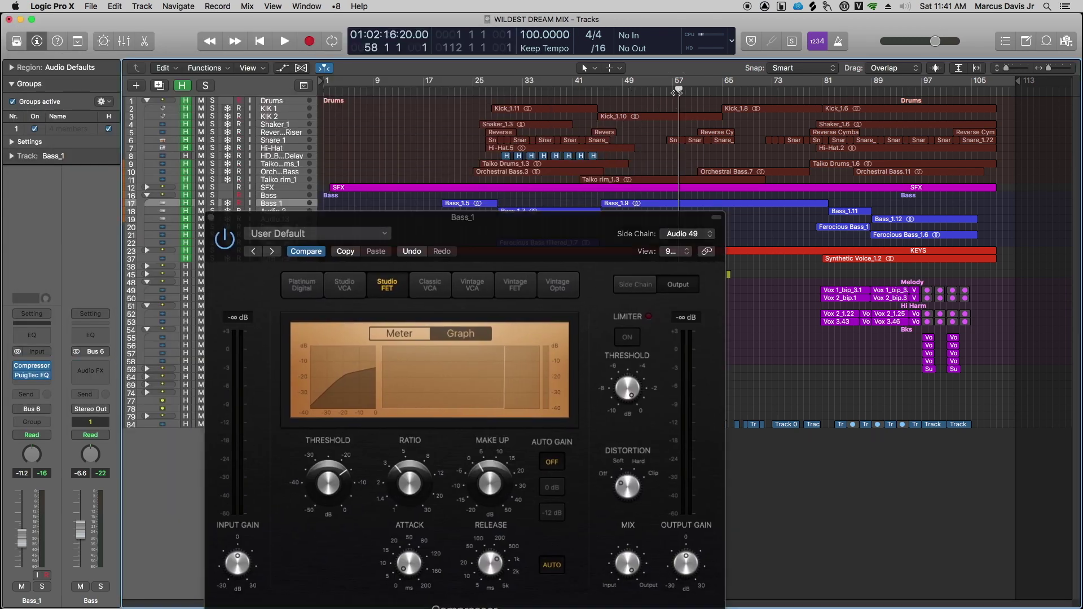
left_click_drag(600, 230, 600, 188)
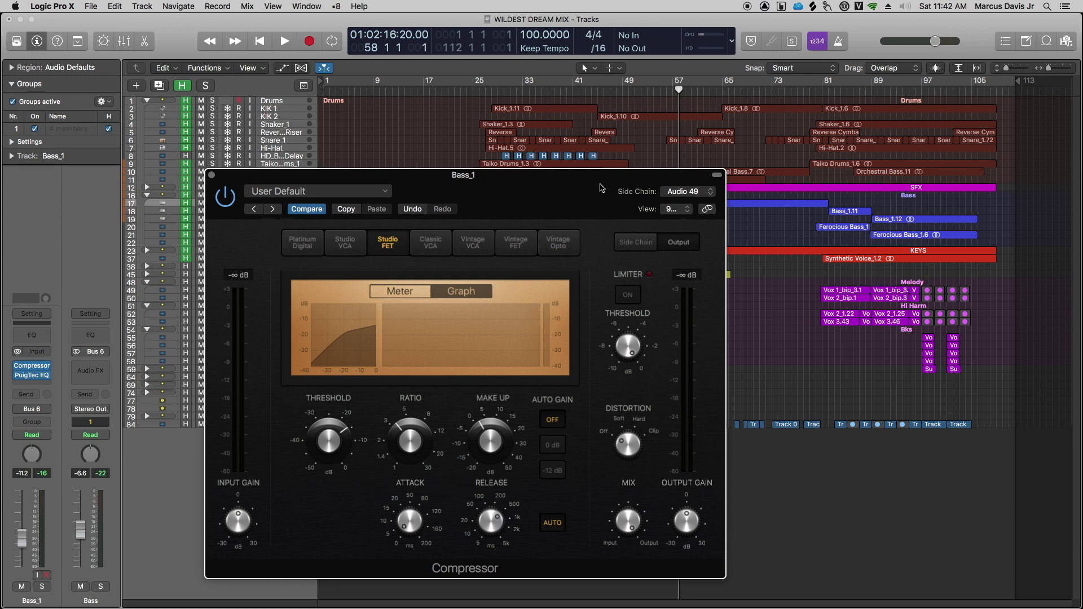
key("space")
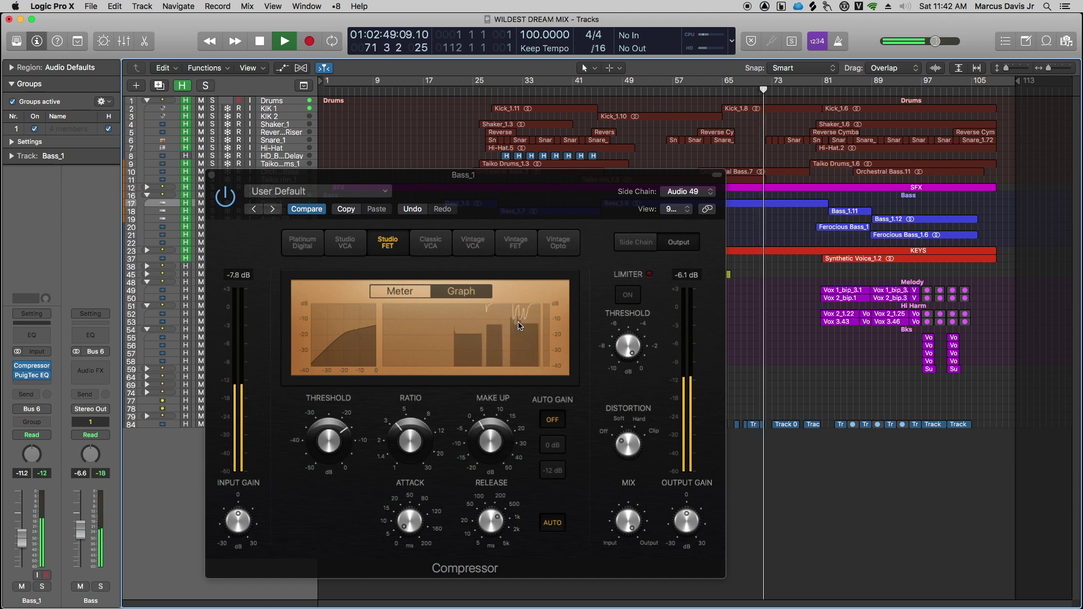
key("space")
left_click_drag(592, 175, 649, 253)
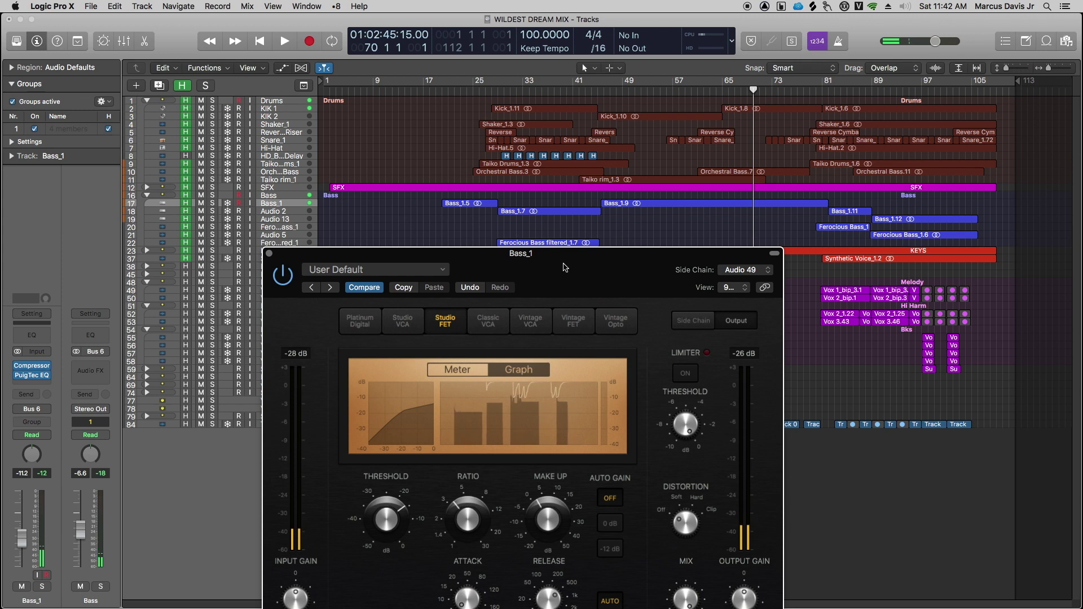
left_click_drag(546, 257, 527, 200)
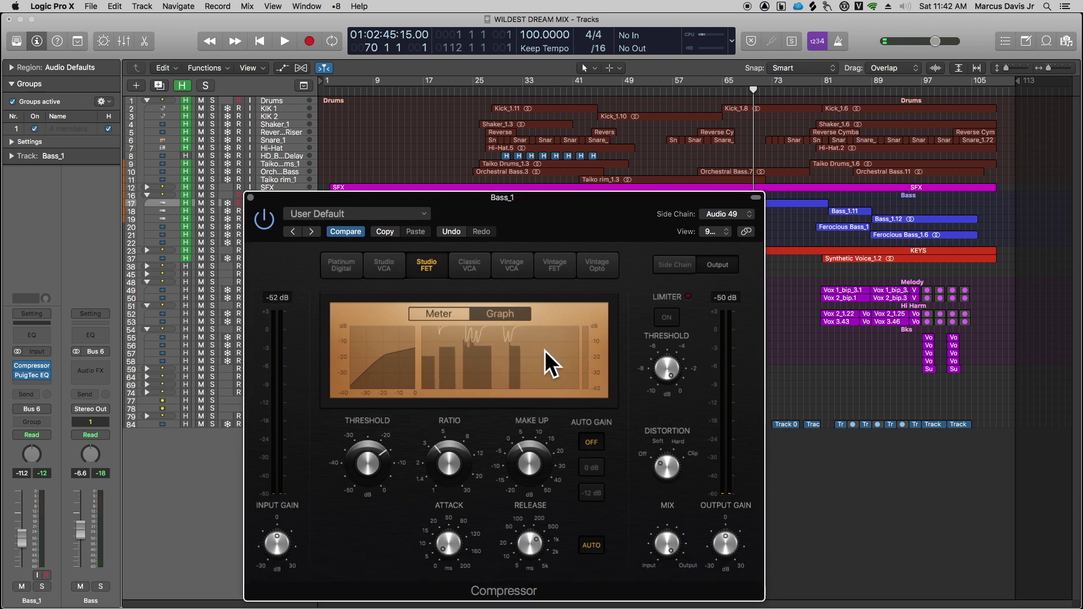
left_click_drag(542, 350, 535, 325)
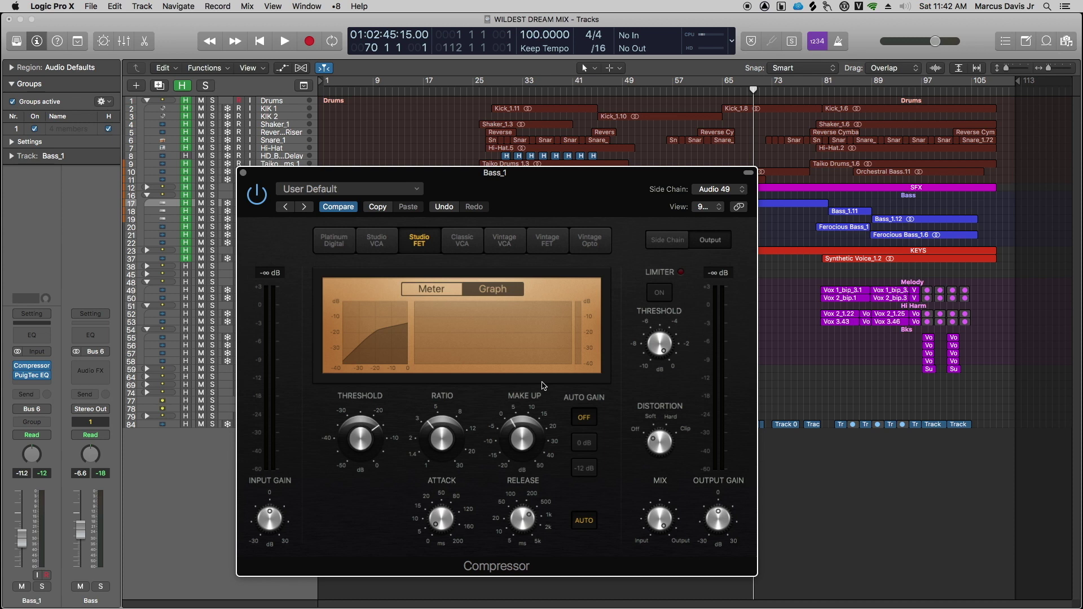
- Audition the Compressor's effect on the Bass_1 track from bar 70 once more and close its window
key("space")
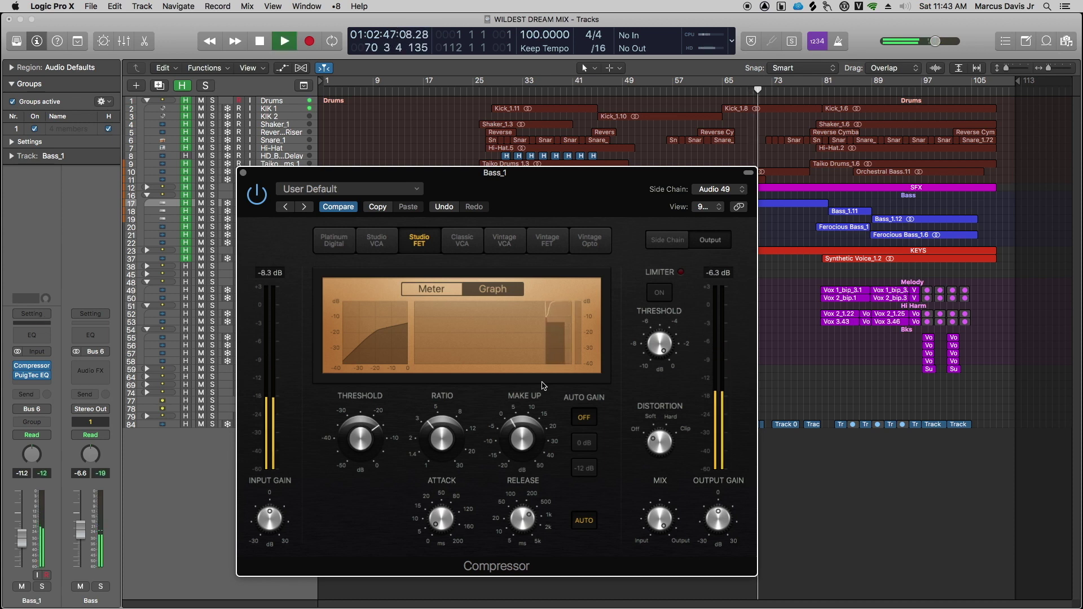
key("space")
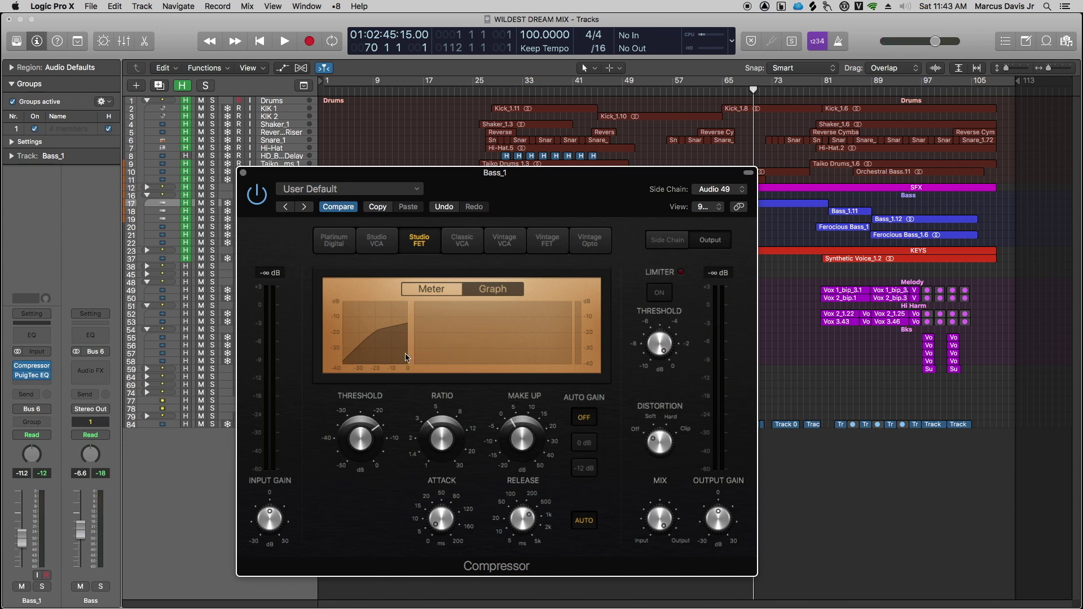
left_click(243, 172)
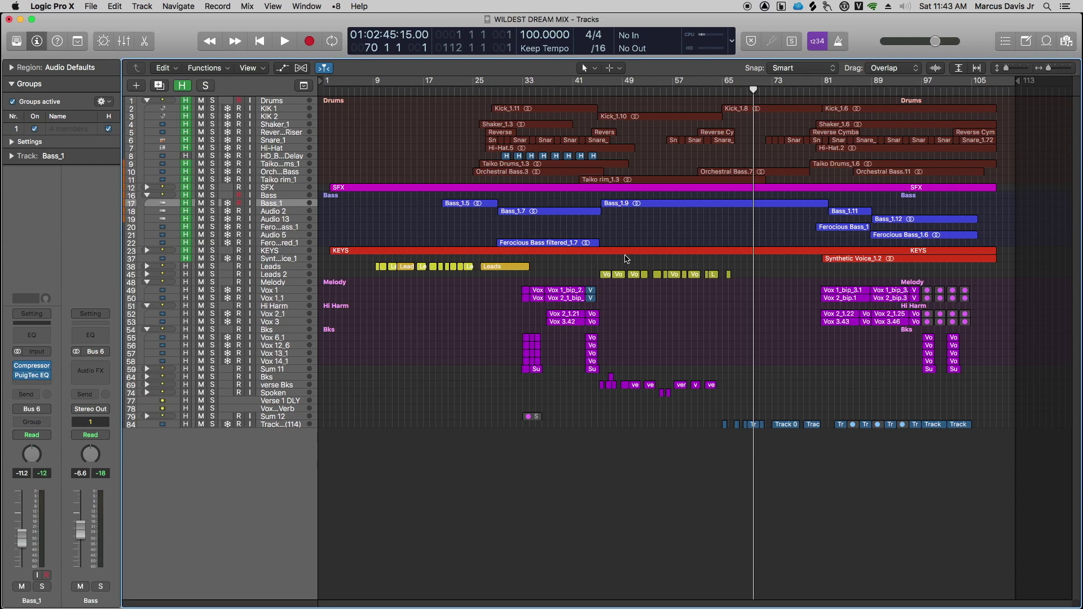
- Enlarge Track 01(114) in the arrangement and play the full mix from bar 65
left_click(822, 90)
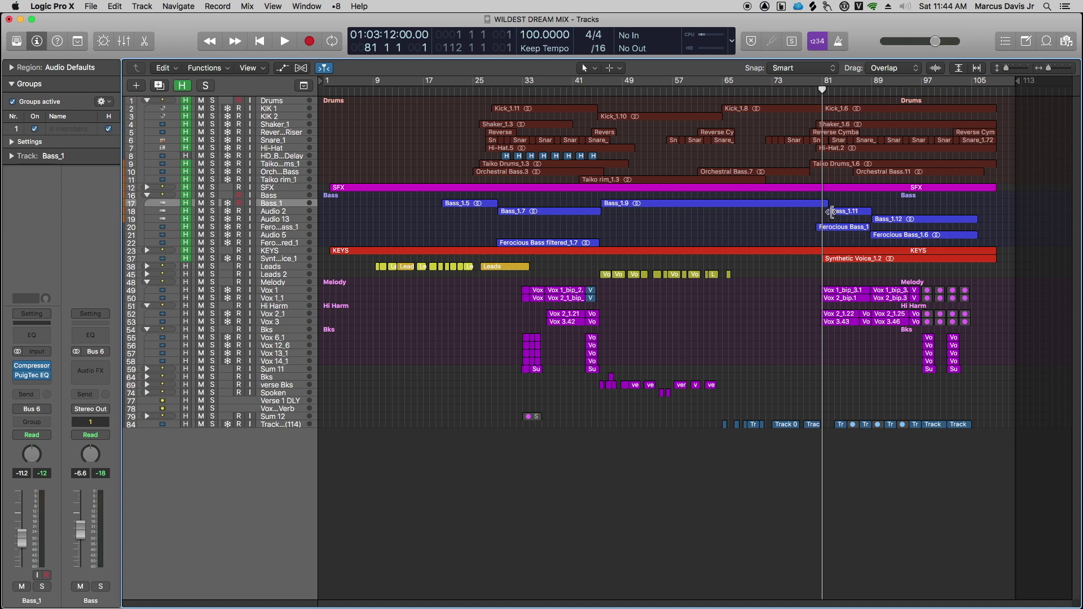
left_click_drag(729, 89, 721, 90)
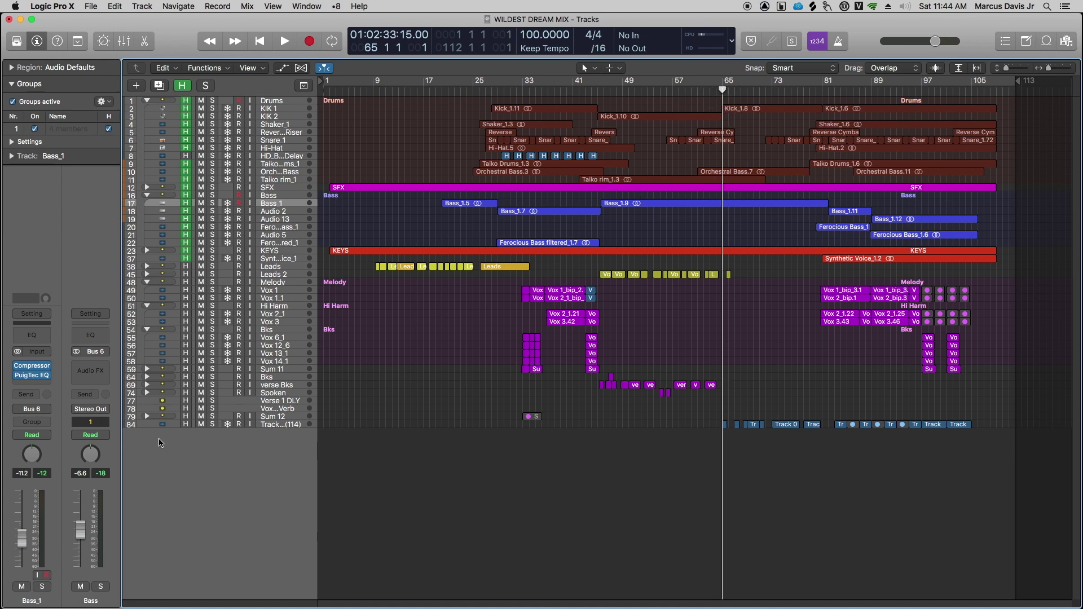
key("ctrl+z")
key("space")
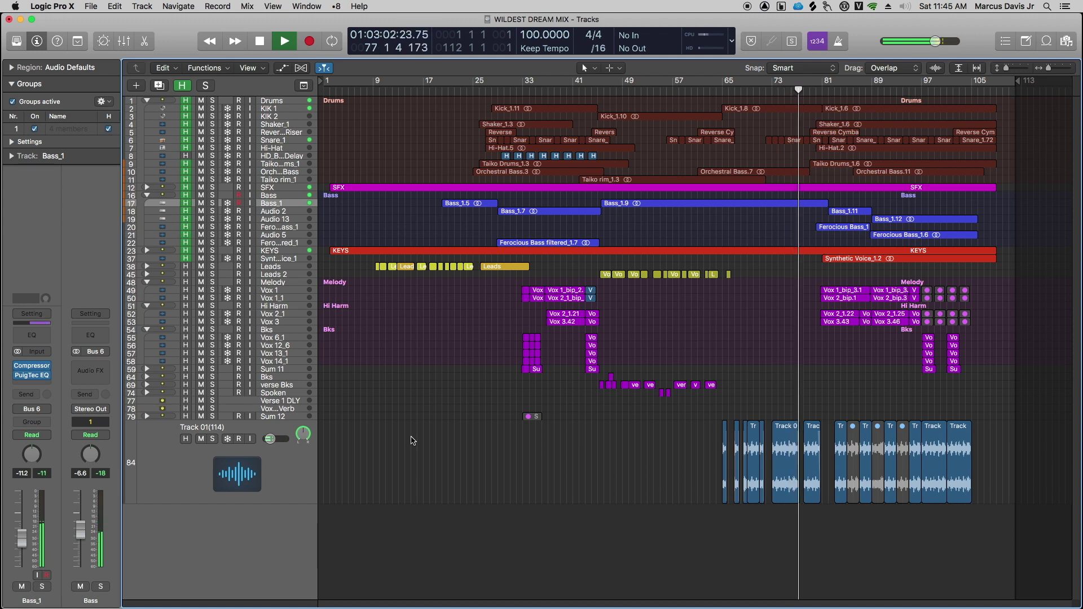
key("space")
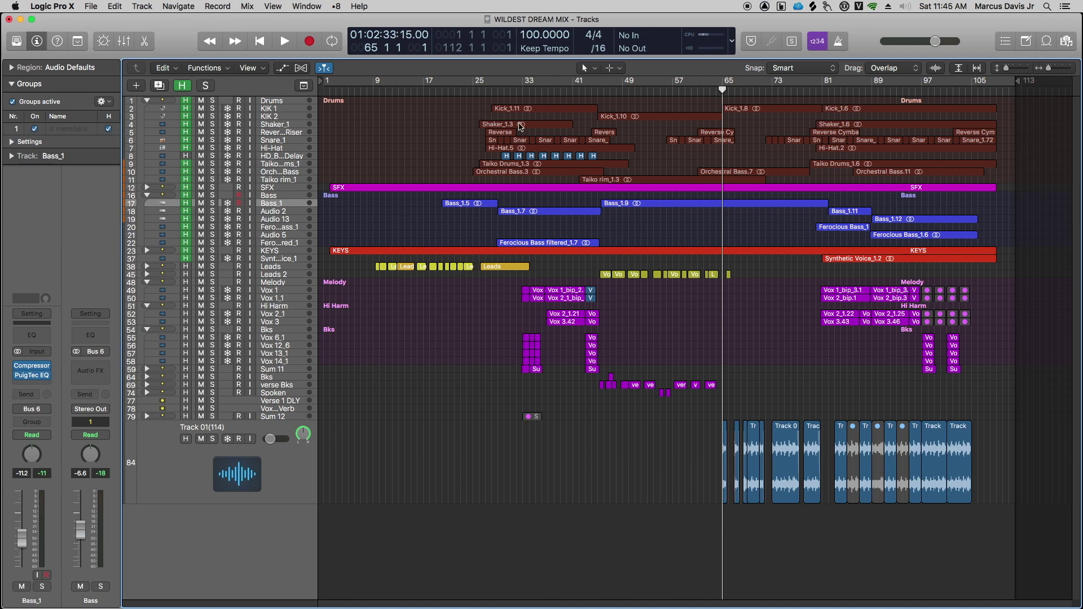
- Play the full mix briefly from bar 33 and stop playback
left_click(537, 82)
key("space")
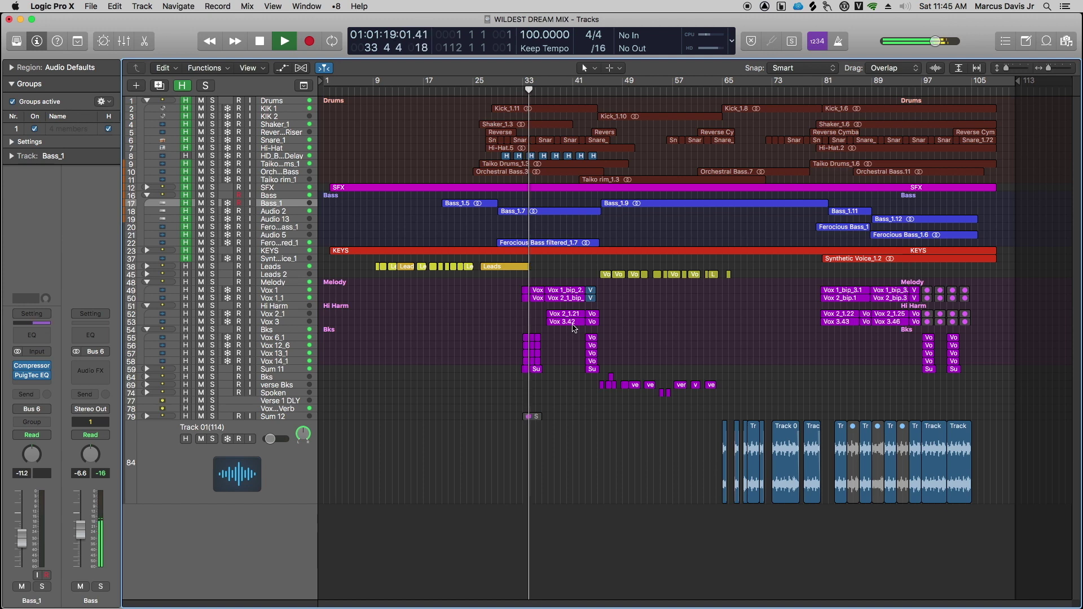
key("space")
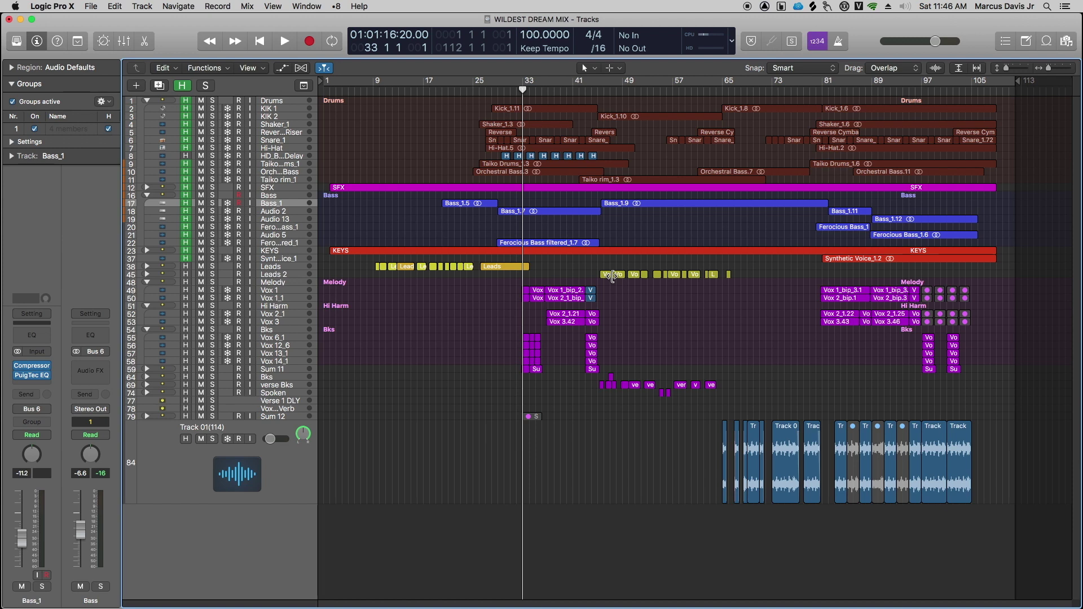
- Inspect the Channel EQ and Berzerk Distortion on Track 01(114), and audition the soloed track from bar 74
left_click(723, 91)
left_click(286, 482)
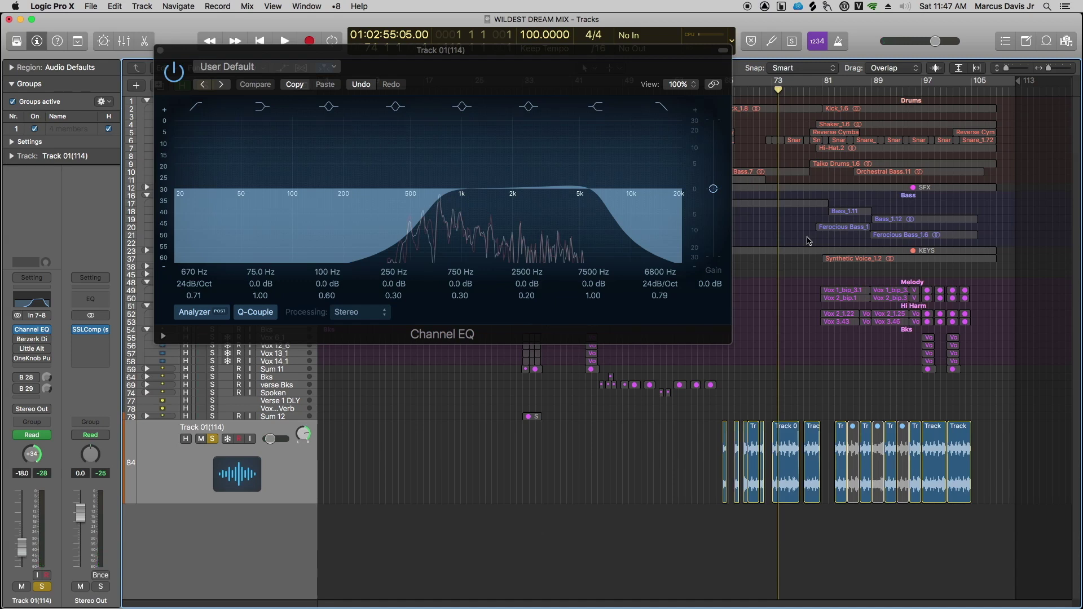
left_click(32, 339)
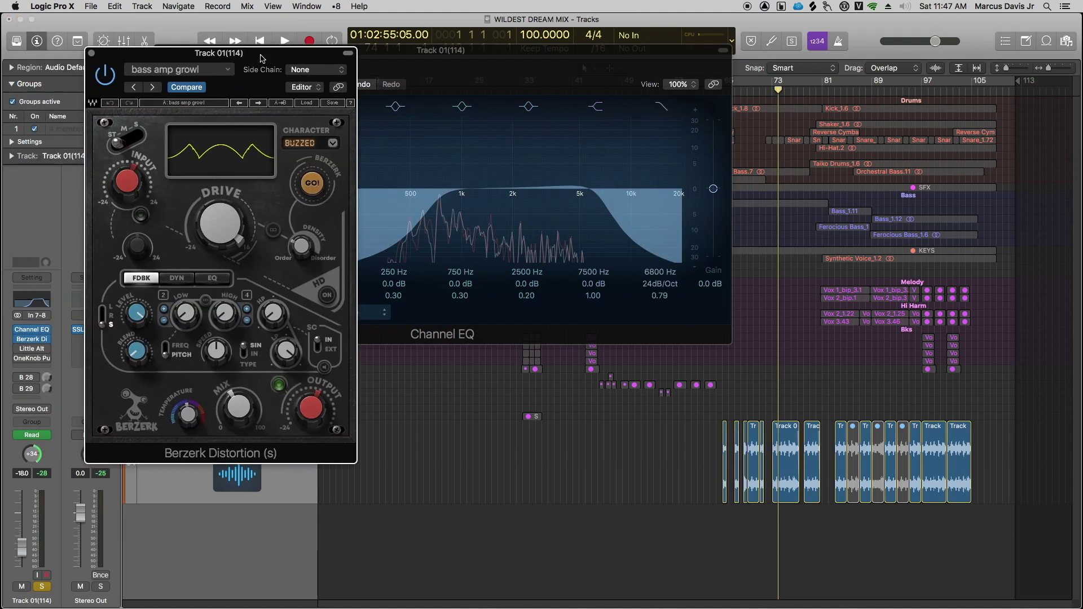
left_click_drag(263, 53, 360, 58)
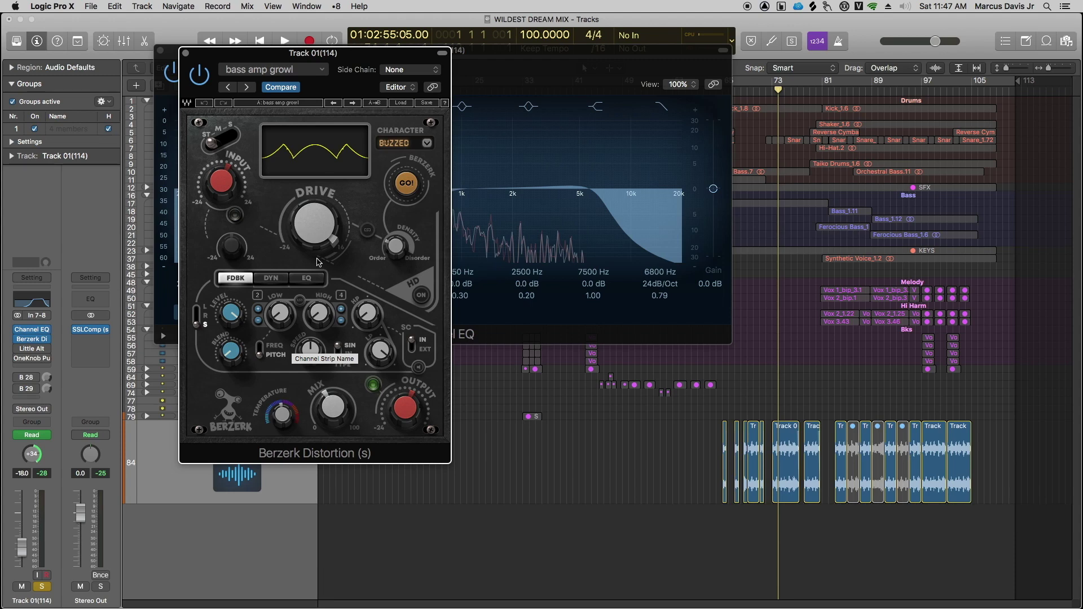
left_click(185, 53)
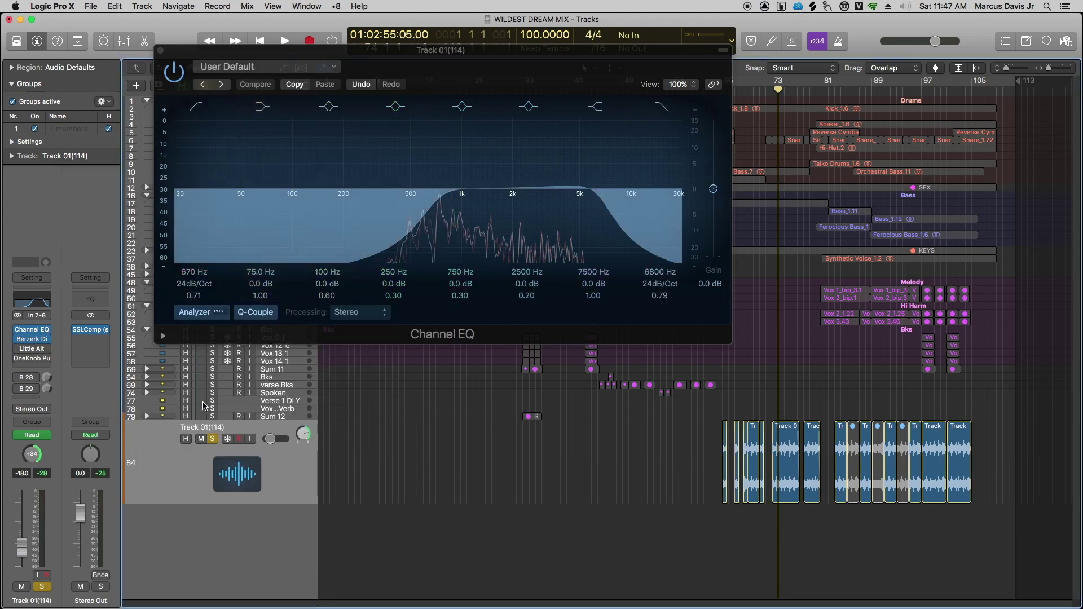
key("space")
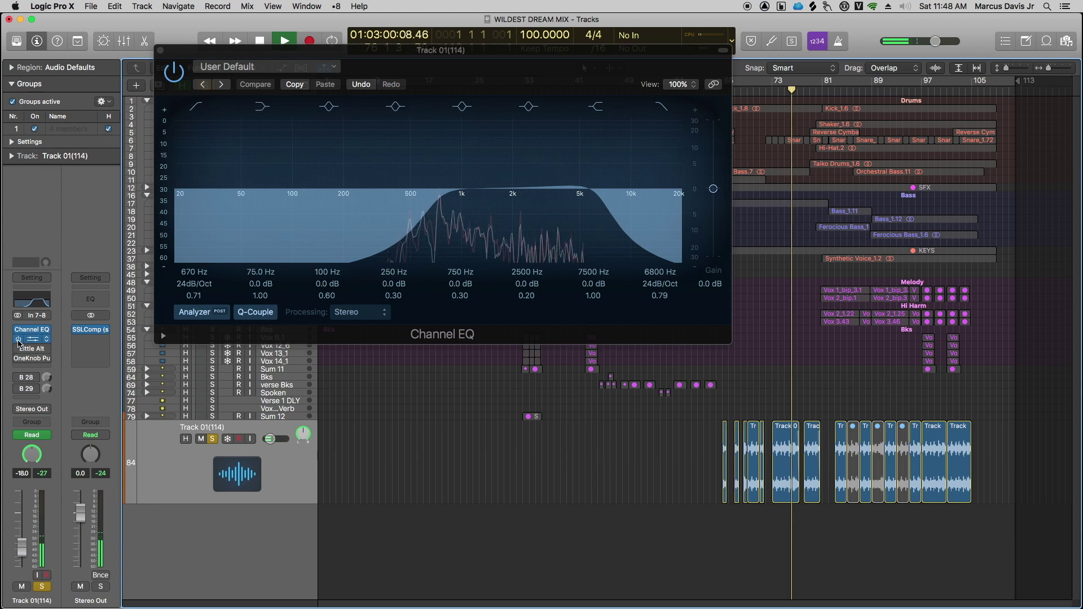
key("space")
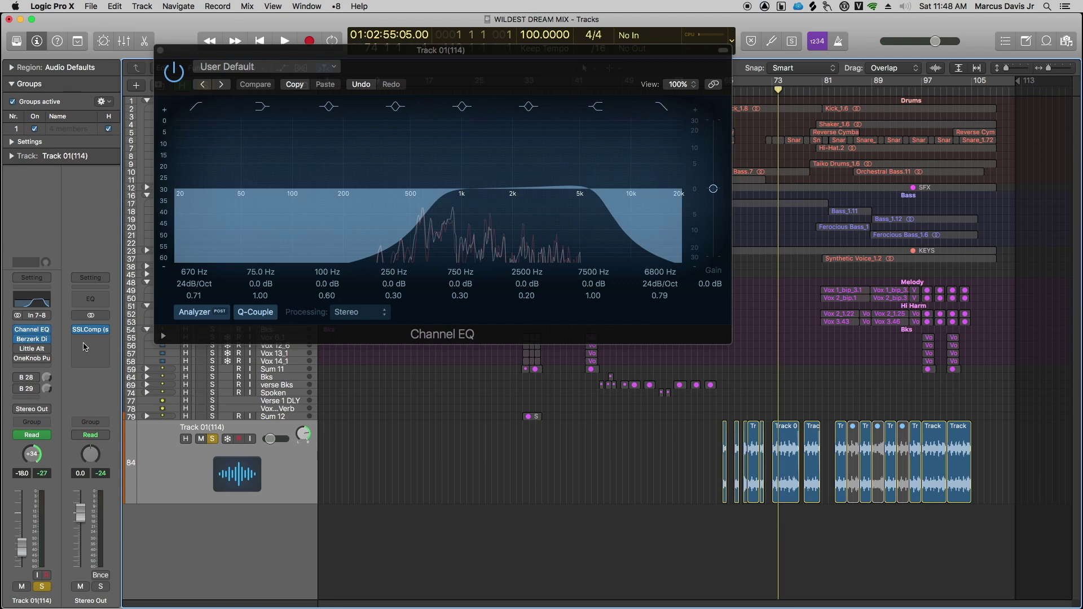
- Open Little AlterBoy on Track 01(114) and examine its Pitch setting and Transpose mode
left_click(32, 348)
left_click_drag(272, 31, 375, 60)
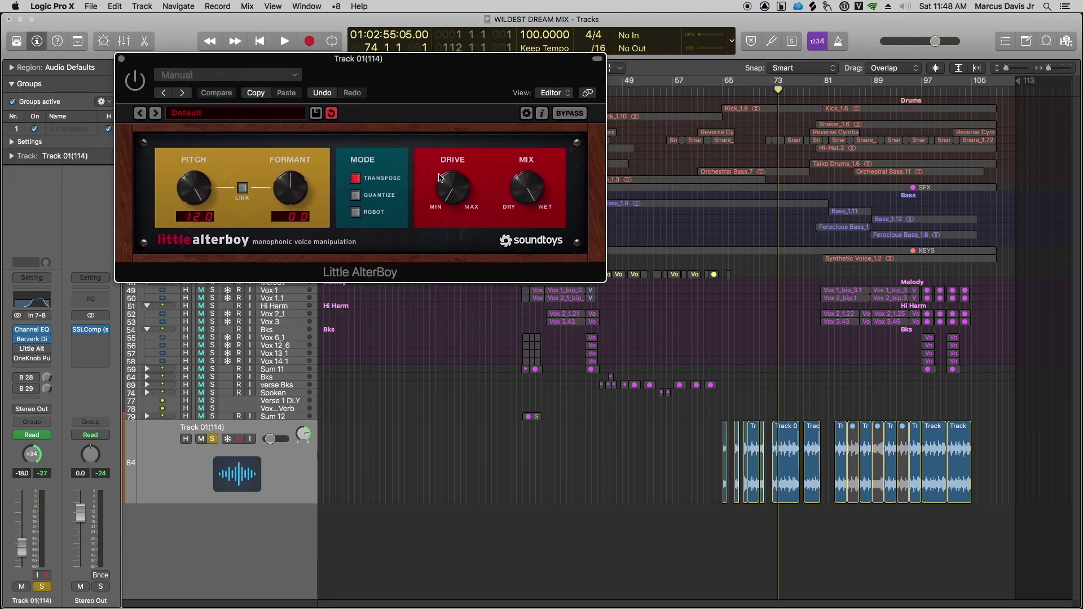
left_click(356, 178)
left_click(289, 465)
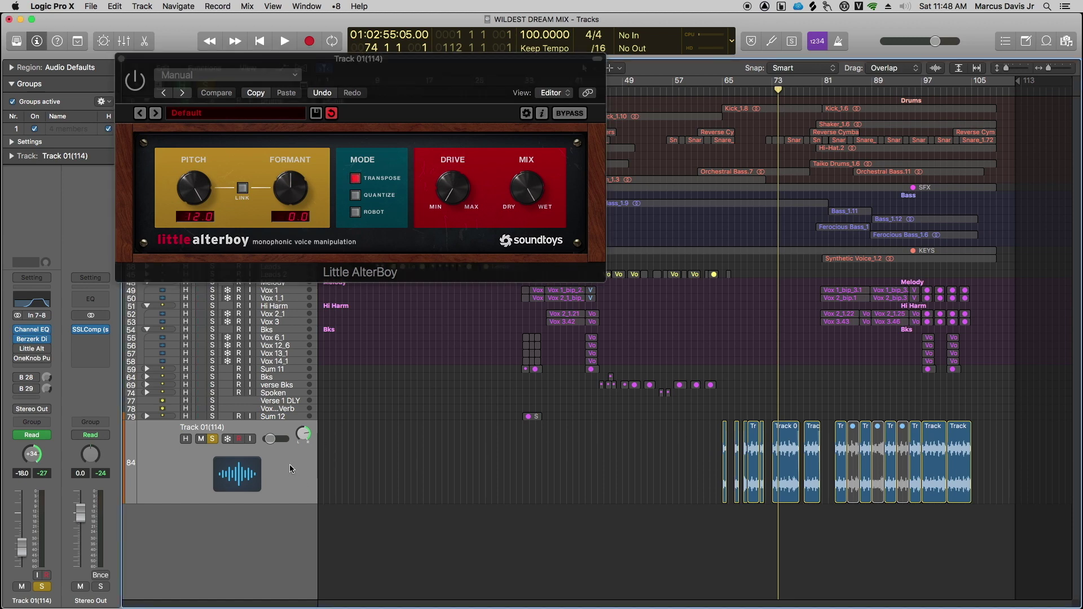
- Show the Little AlterBoy Pitch automation on Track 01(114), with the plug-in window placed clear of the curve
key("a")
scroll(745, 487, "down", 5)
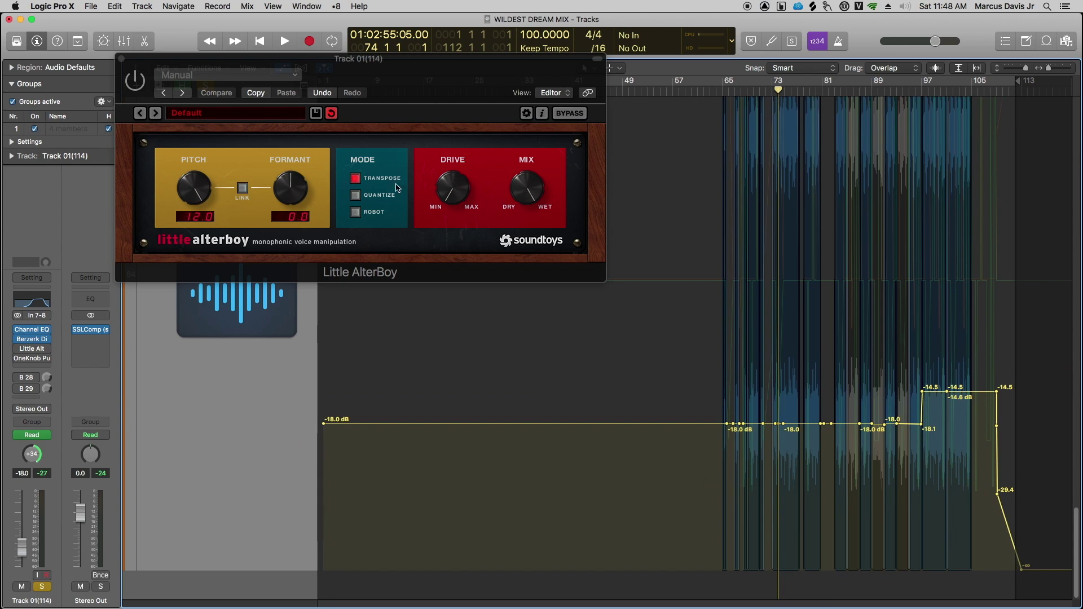
left_click_drag(343, 68, 690, 75)
scroll(285, 252, "up", 5)
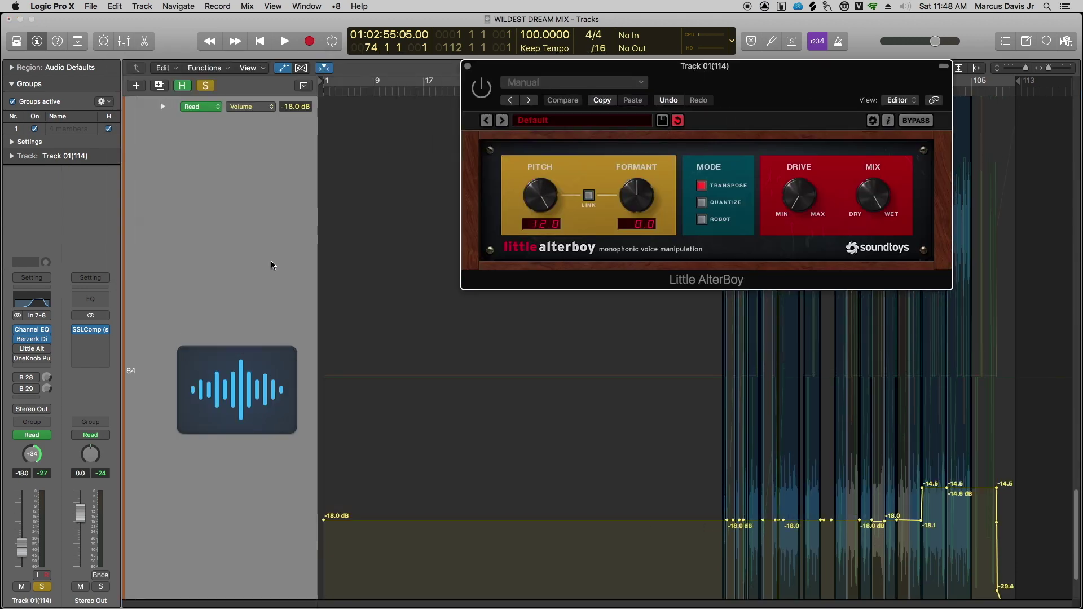
left_click(278, 164)
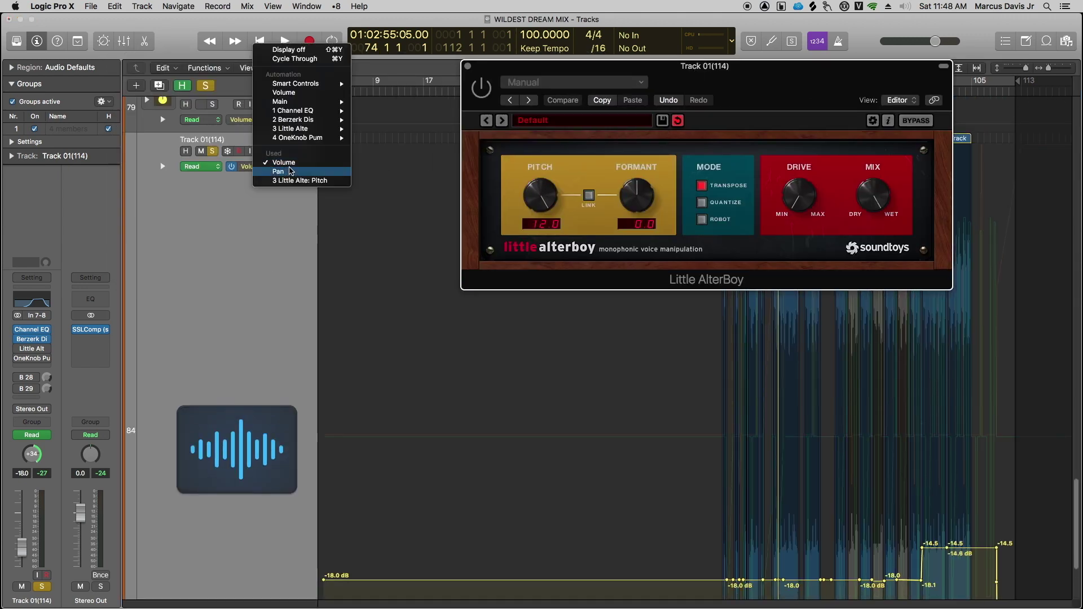
left_click(300, 181)
left_click_drag(718, 72, 331, 96)
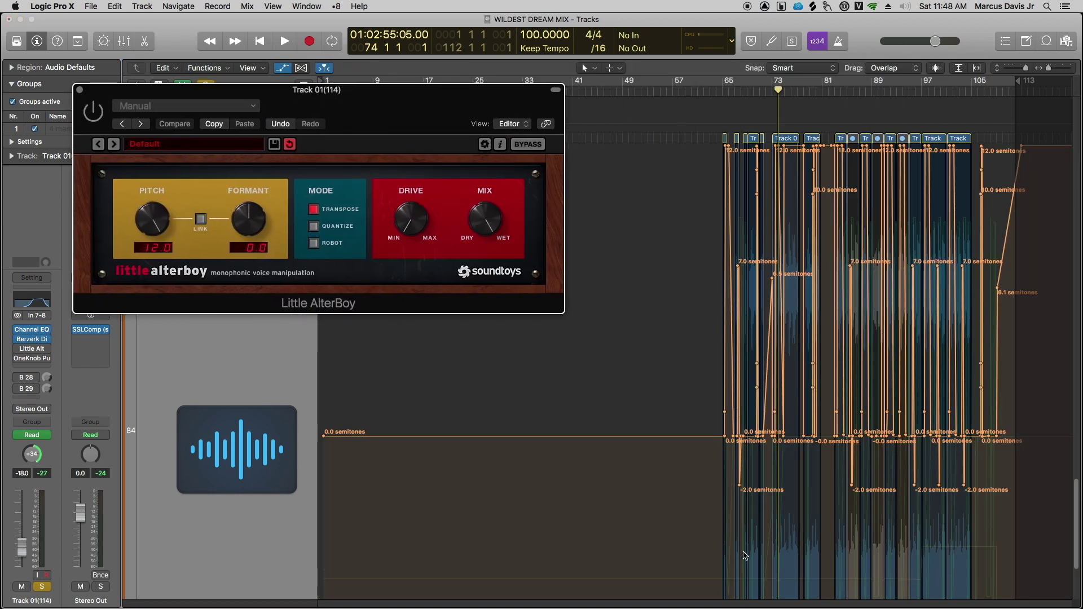
- Play the soloed Track 01(114) from bar 65 with its pitch automation and Little AlterBoy both in view
left_click(1050, 69)
left_click_drag(1049, 70, 1051, 70)
left_click_drag(488, 89, 453, 92)
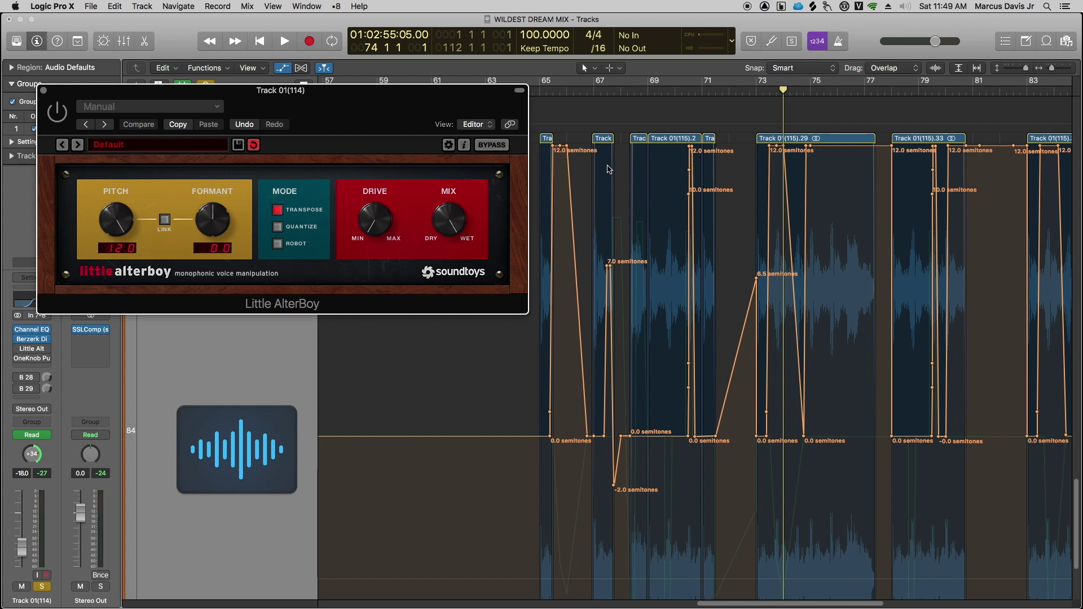
left_click(540, 94)
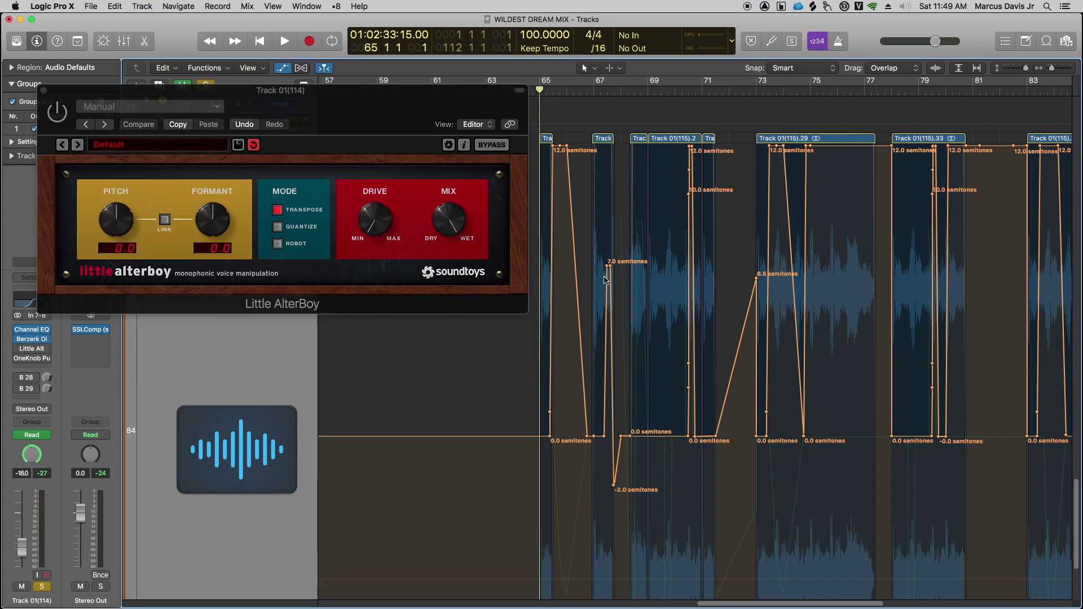
key("space")
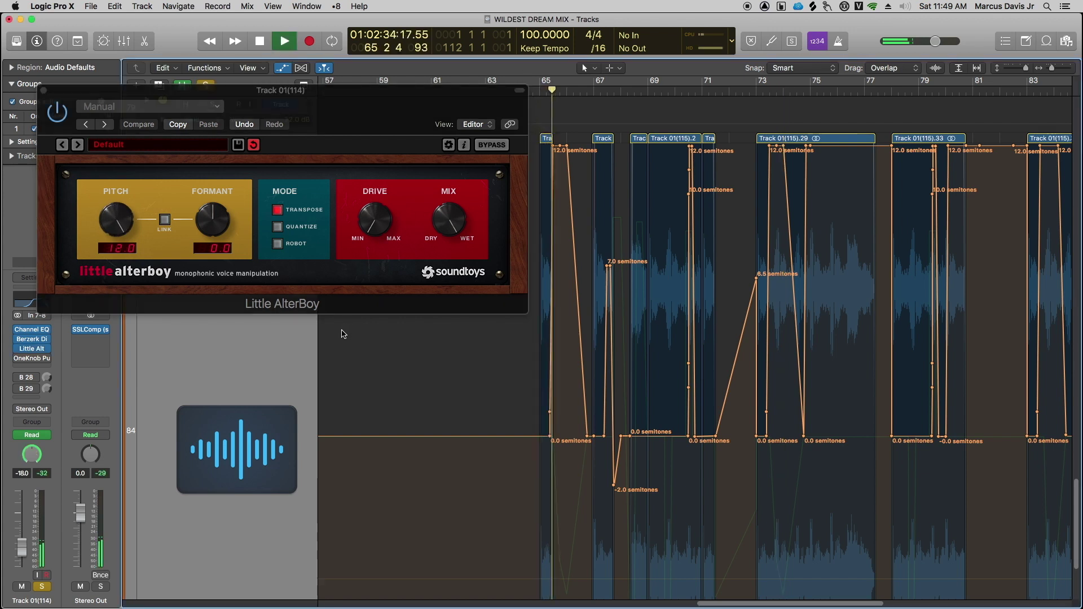
key("space")
- Examine the pitch automation from bar 65 in close-up during playback, comparing it with Little AlterBoy's Pitch display
left_click_drag(664, 176, 524, 497)
left_click_drag(412, 91, 1027, 342)
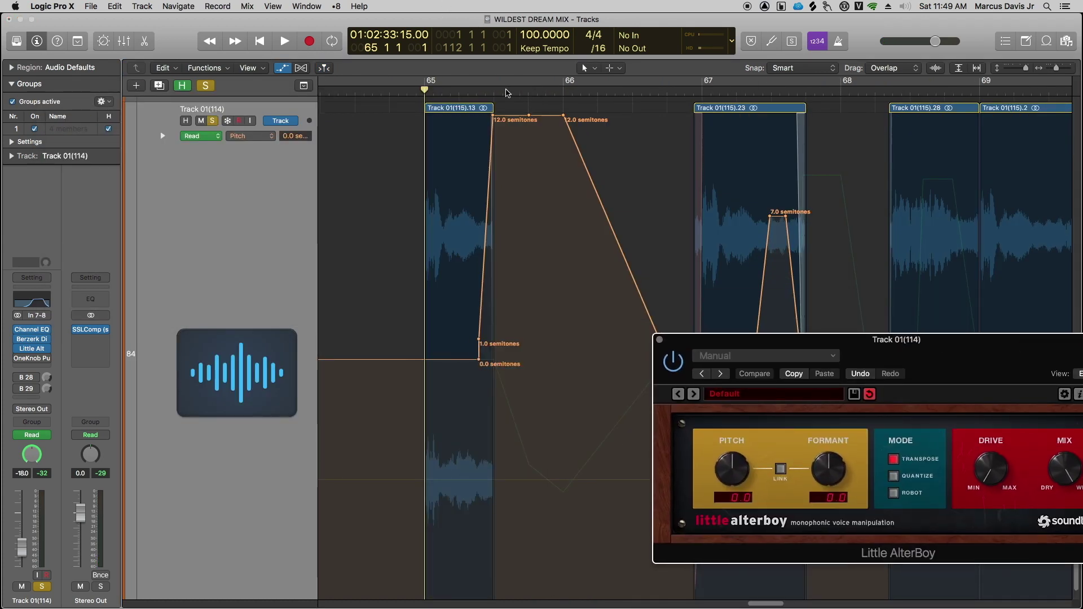
left_click_drag(963, 345, 860, 332)
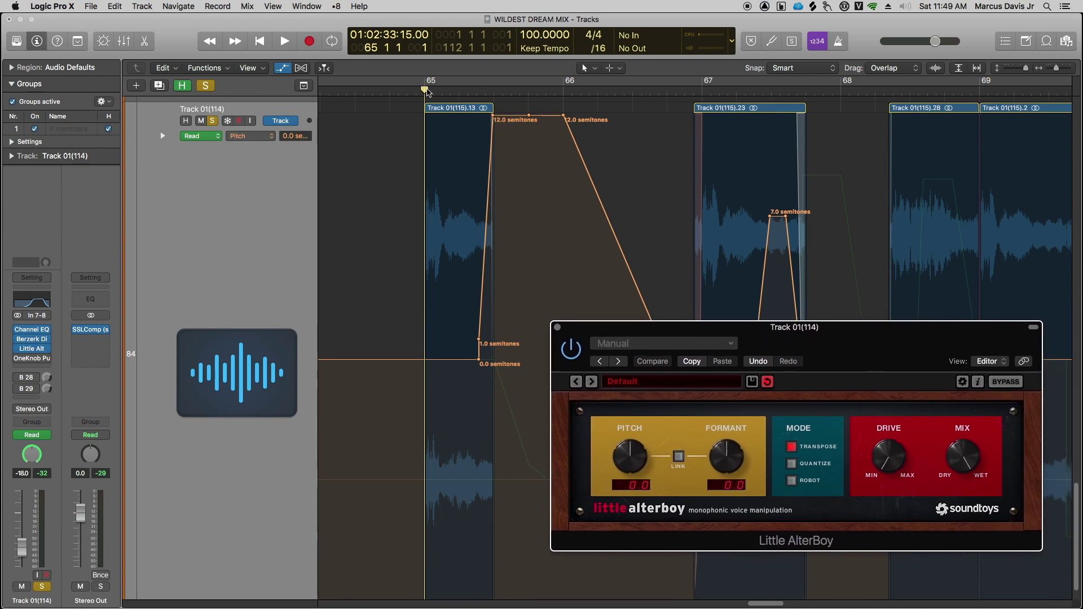
key("space")
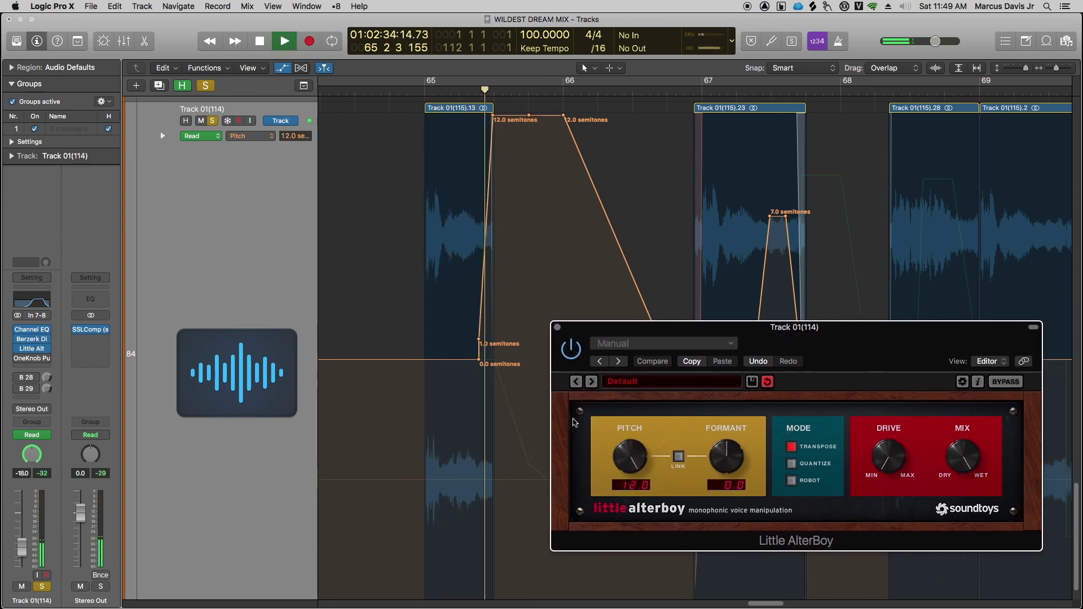
left_click_drag(667, 327, 289, 309)
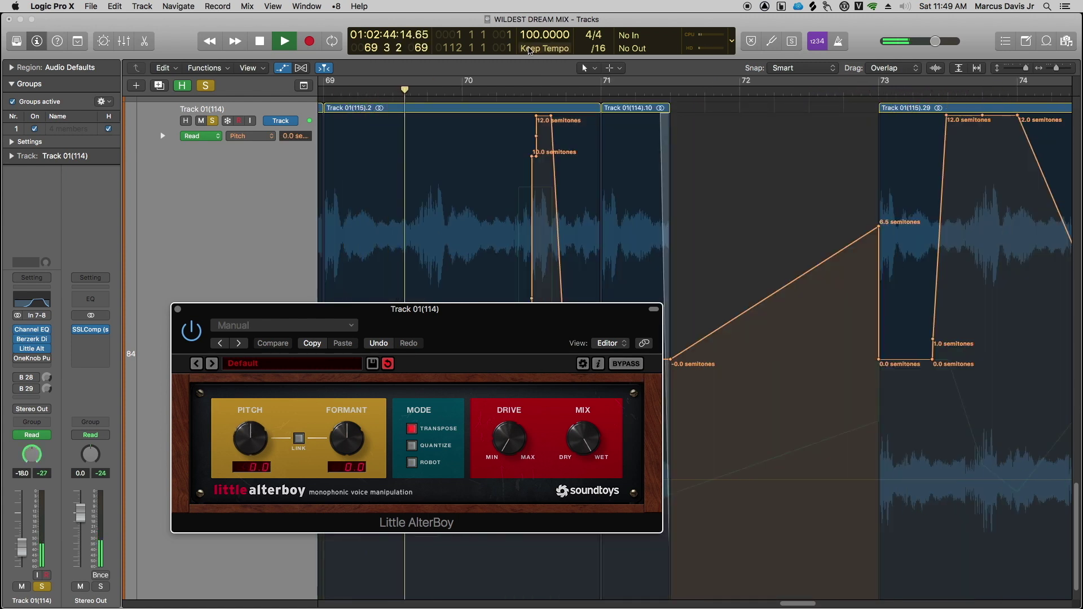
left_click_drag(468, 313, 534, 342)
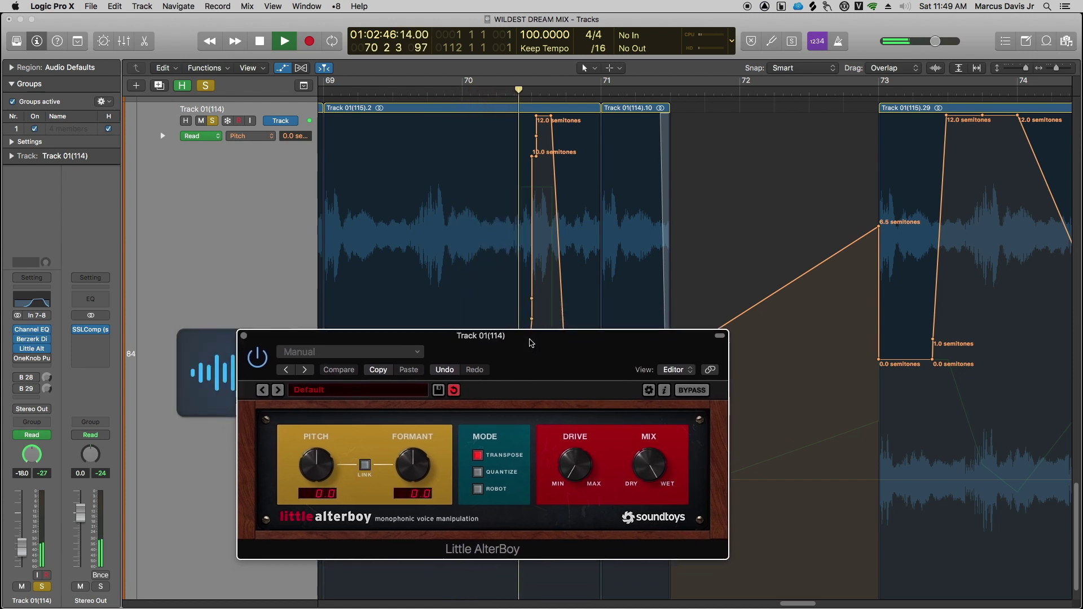
key("space")
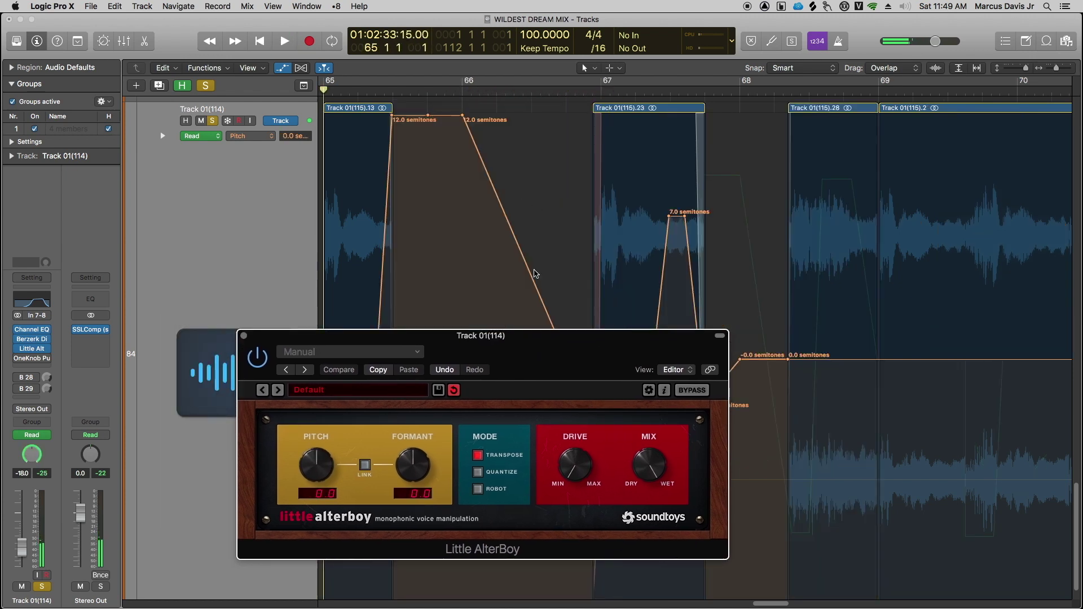
- Place the playhead at the first pitch jump in bar 65 and hide the Little AlterBoy window
left_click(374, 93)
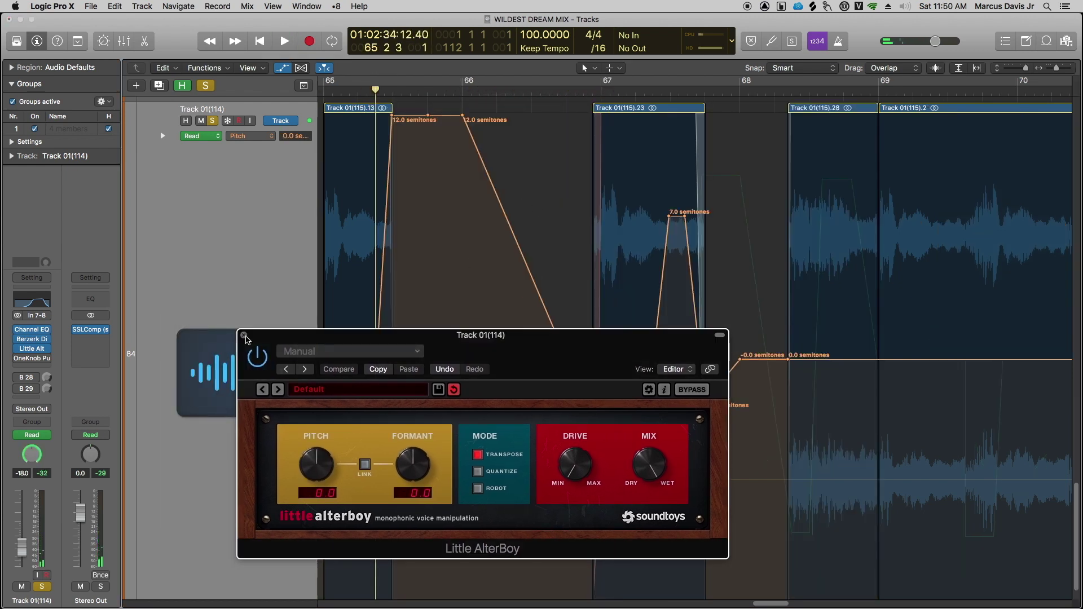
key("v")
left_click(519, 339, "ctrl+alt")
scroll(630, 339, "up", 5)
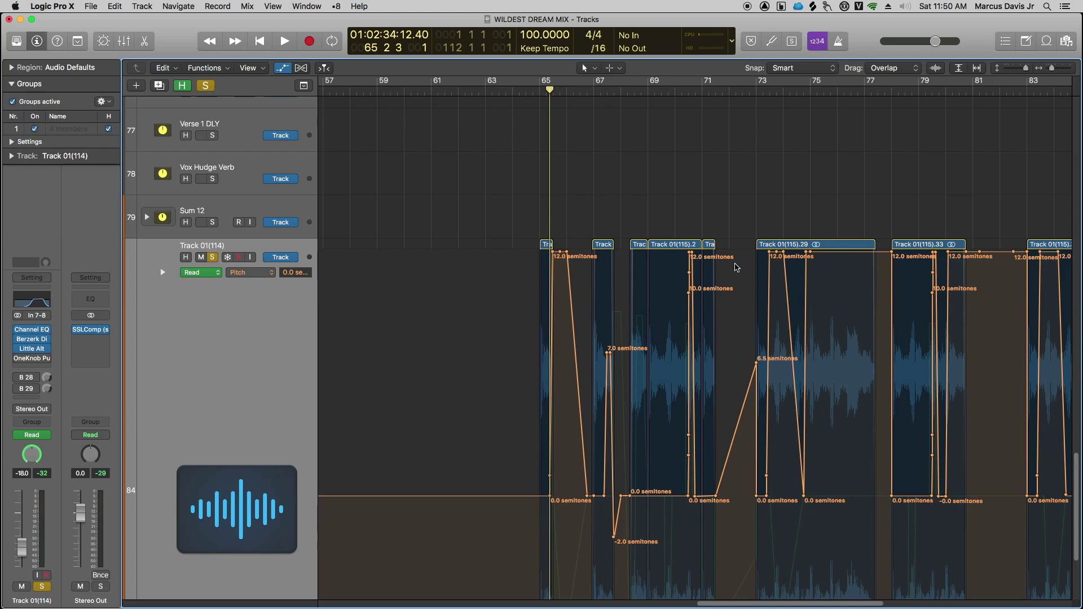
- Hide the track automation and bring the whole arrangement back into view
left_click_drag(1025, 68, 1013, 68)
left_click_drag(732, 603, 806, 599)
key("a")
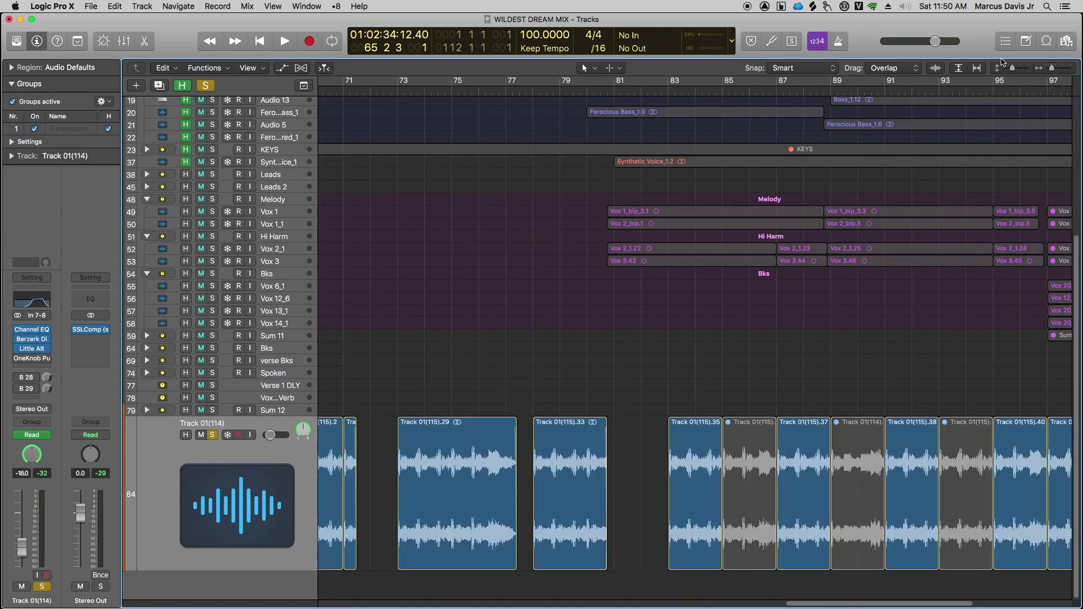
left_click_drag(1012, 69, 1047, 68)
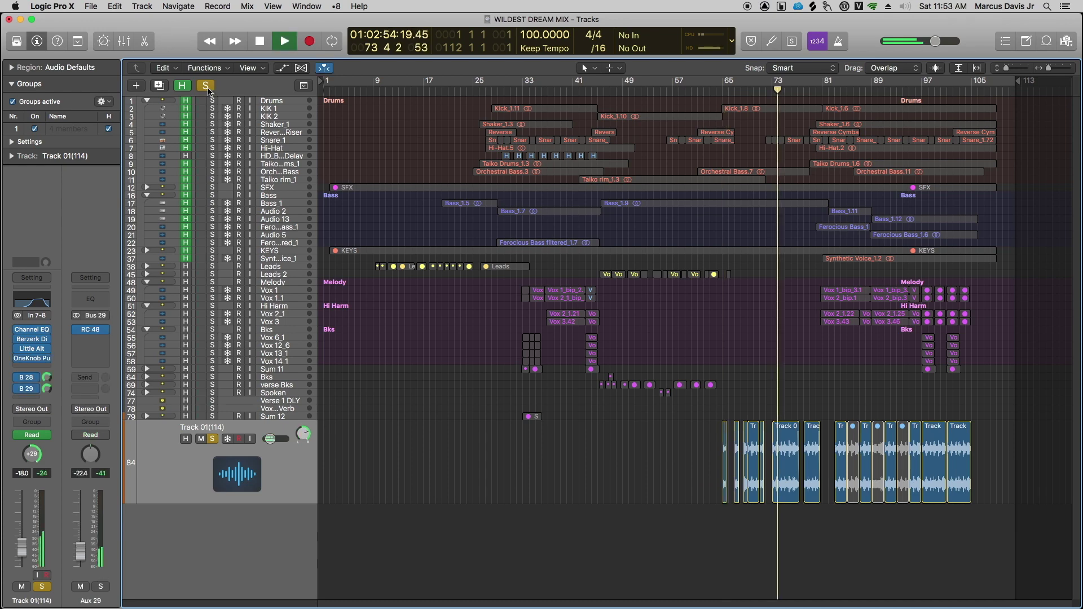
- Turn off solo for Track 01(114) to hear it within the full mix, and stop playback
left_click(207, 87)
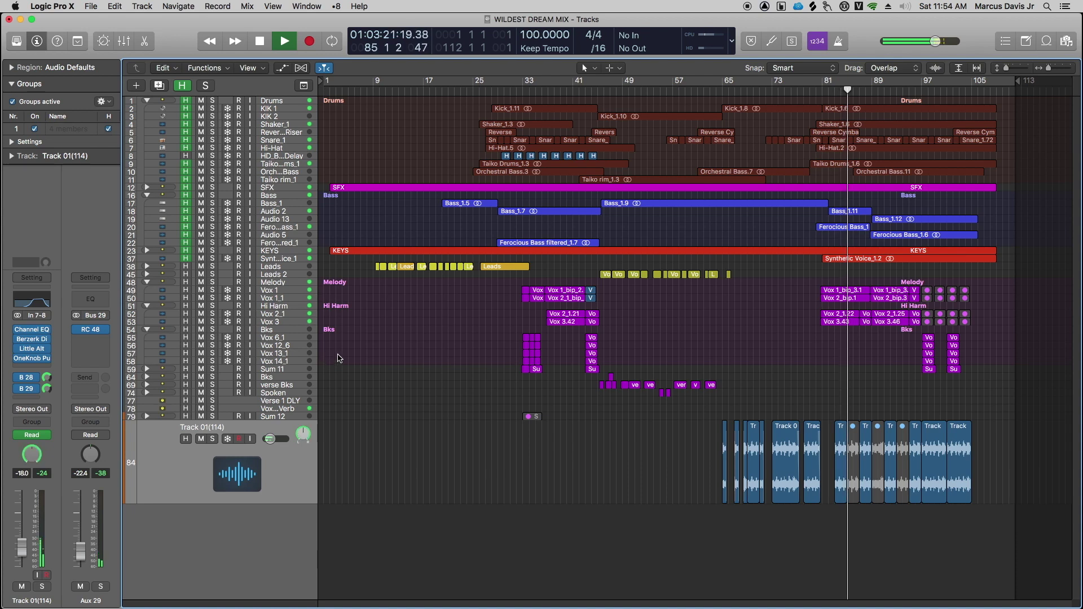
key("space")
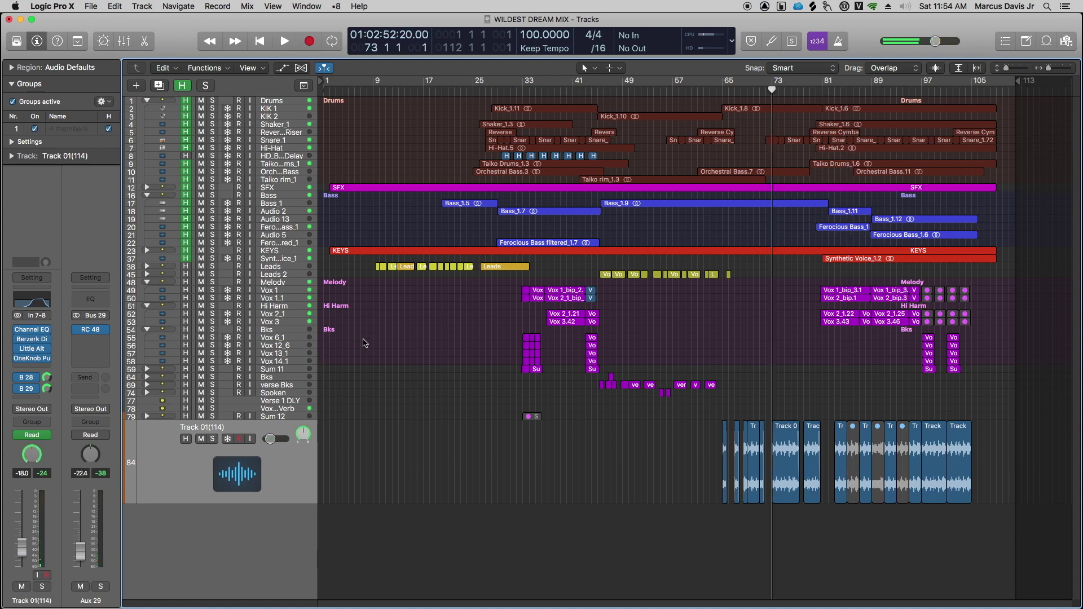